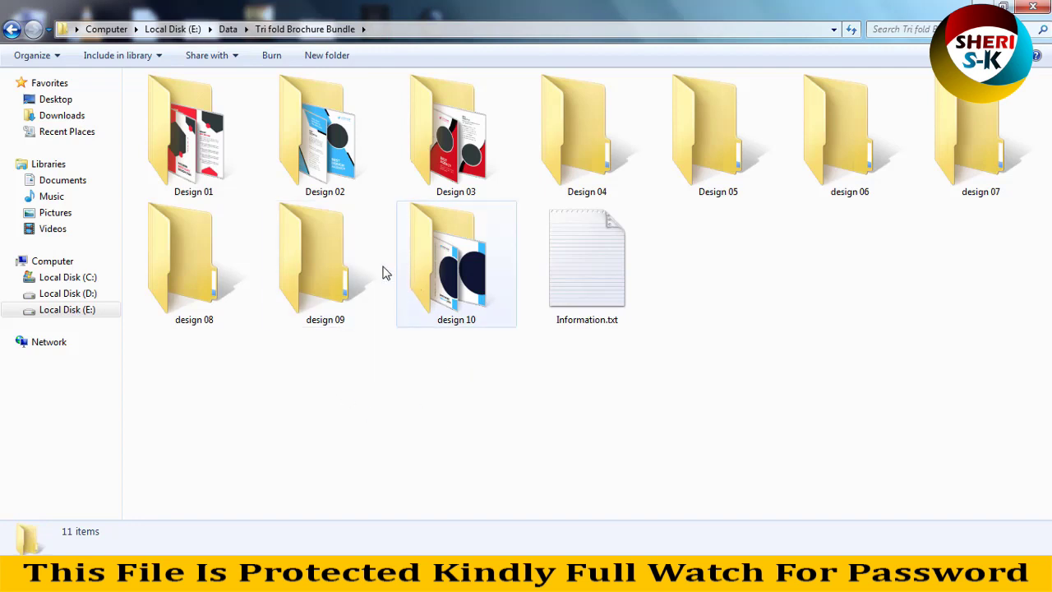
# Step: Open the Design 01 folder and enlarge its thumbnails
pyautogui.doubleClick(197, 139)
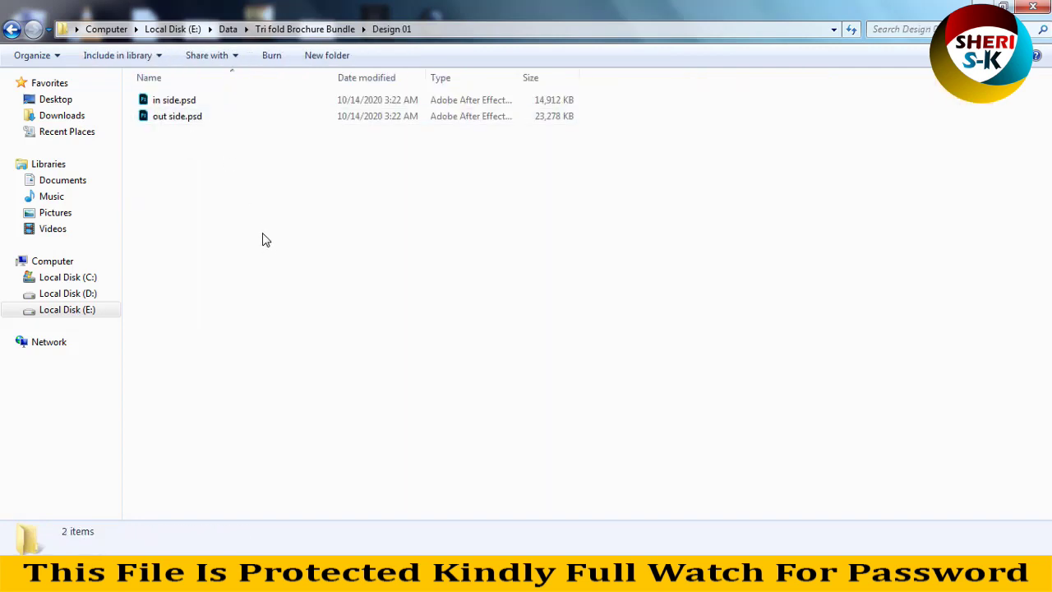
pyautogui.keyDown('ctrl'); pyautogui.scroll(6, 262, 239); pyautogui.keyUp('ctrl')
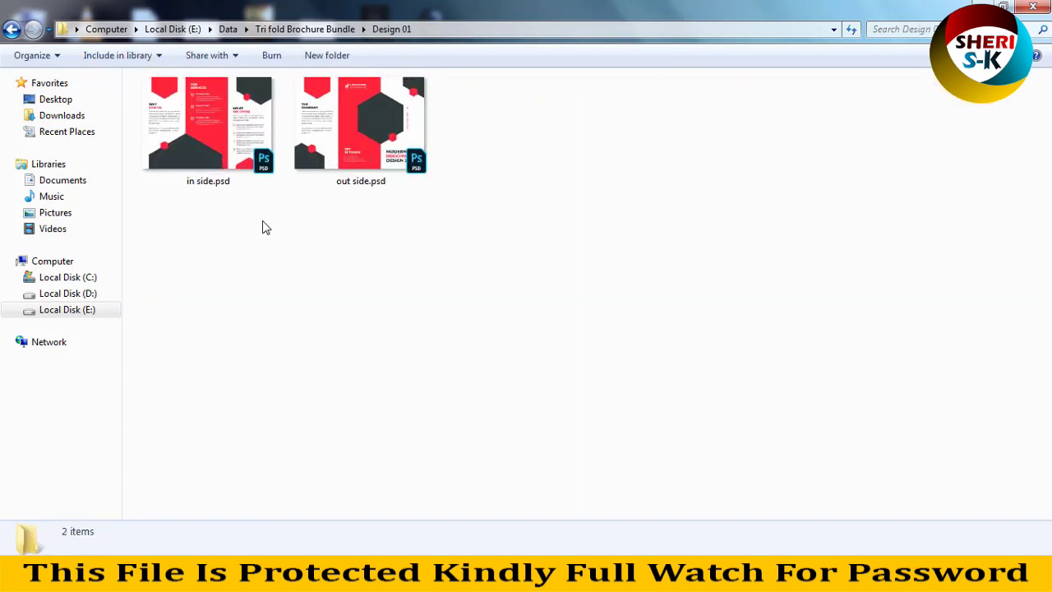
pyautogui.keyDown('ctrl'); pyautogui.scroll(1, 262, 227); pyautogui.keyUp('ctrl')
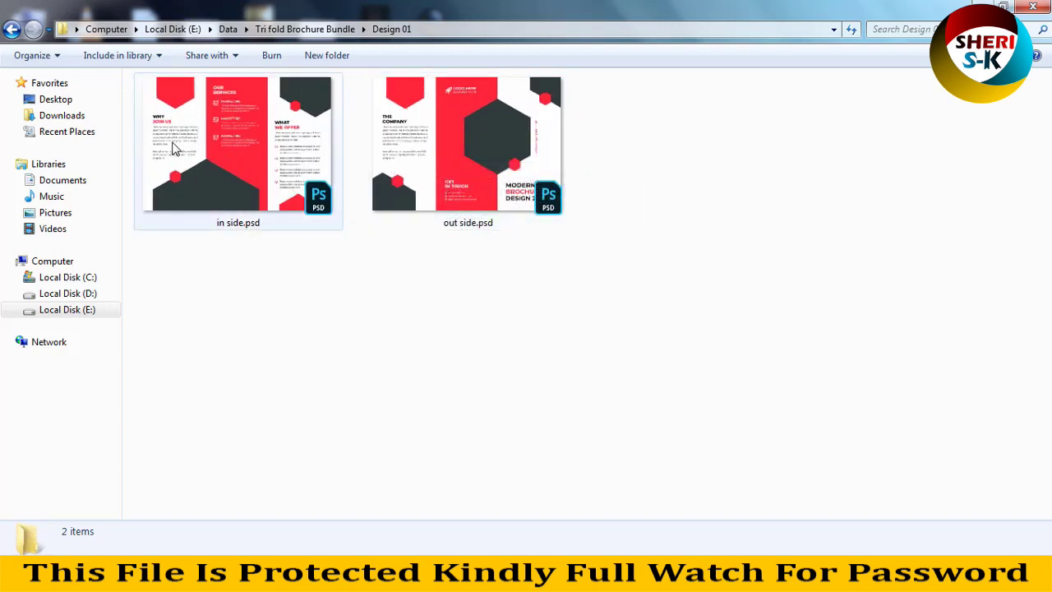
# Step: Open the Design 02 folder with larger thumbnails and preview in side.psd
pyautogui.click(11, 28)
pyautogui.doubleClick(333, 144)
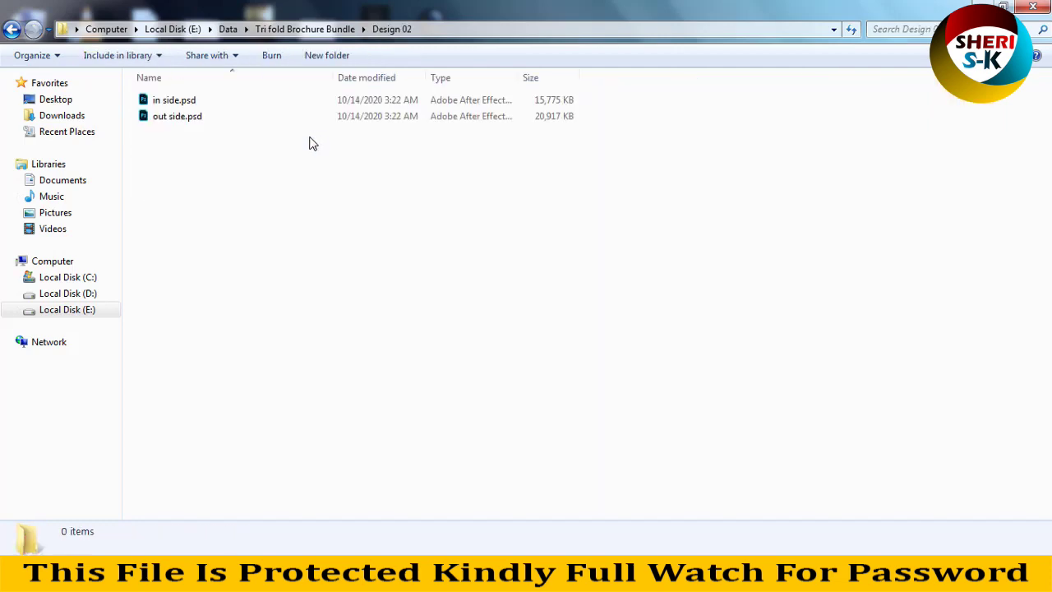
pyautogui.keyDown('ctrl'); pyautogui.scroll(6, 239, 169); pyautogui.keyUp('ctrl')
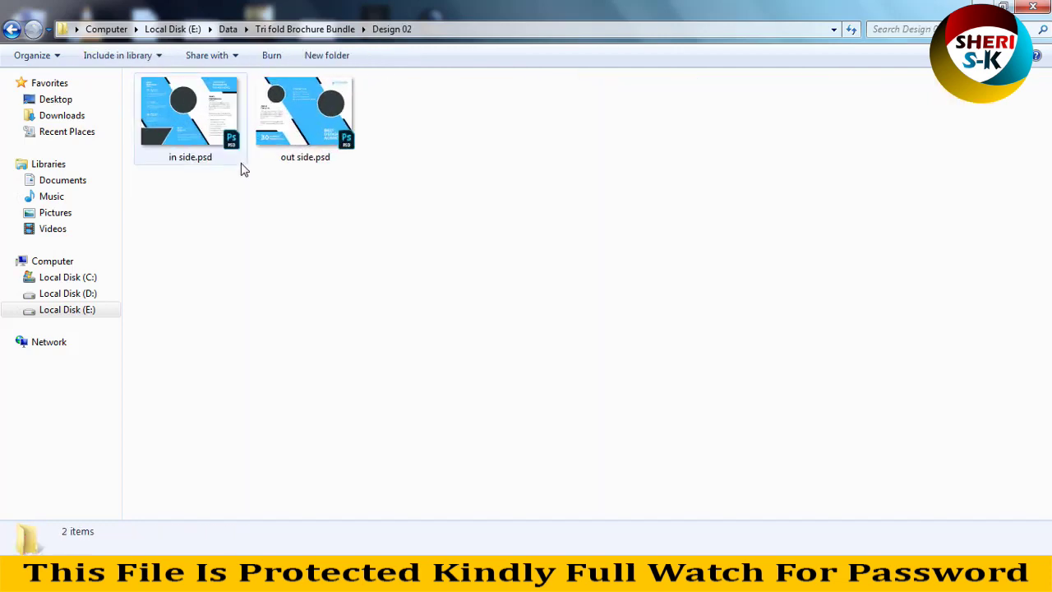
pyautogui.doubleClick(239, 161)
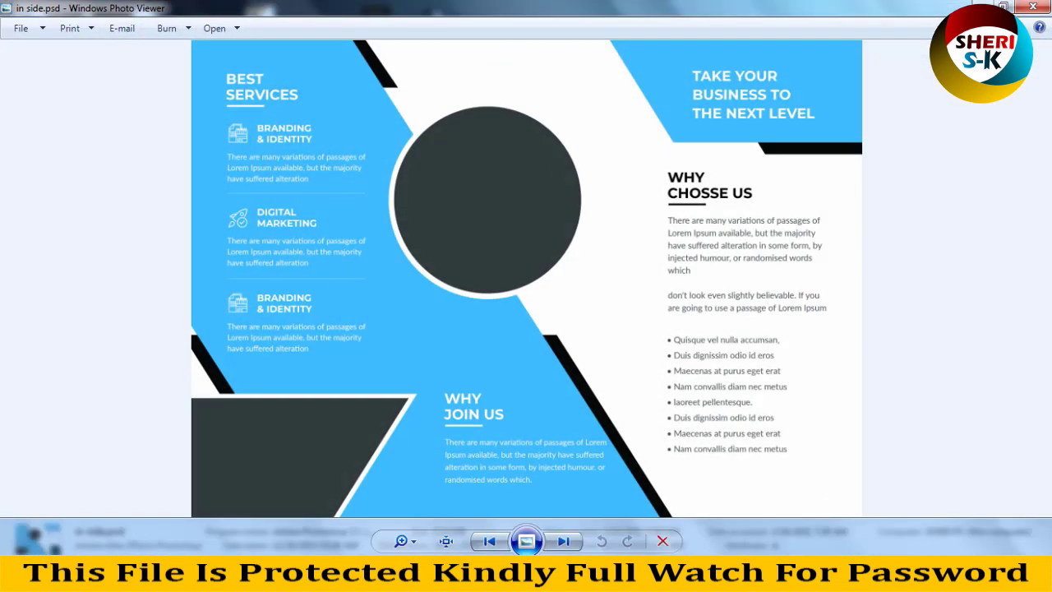
# Step: Advance Windows Photo Viewer to Design 02's out side.psd
pyautogui.click(558, 541)
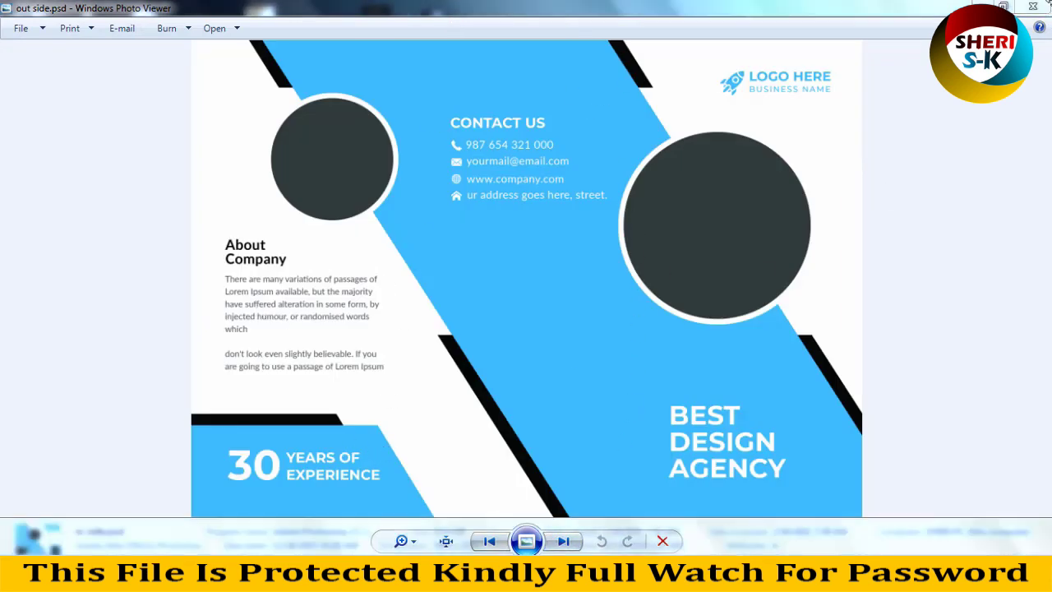
# Step: Close the preview and view the Design 03 folder as extra-large thumbnails
pyautogui.click(1033, 6)
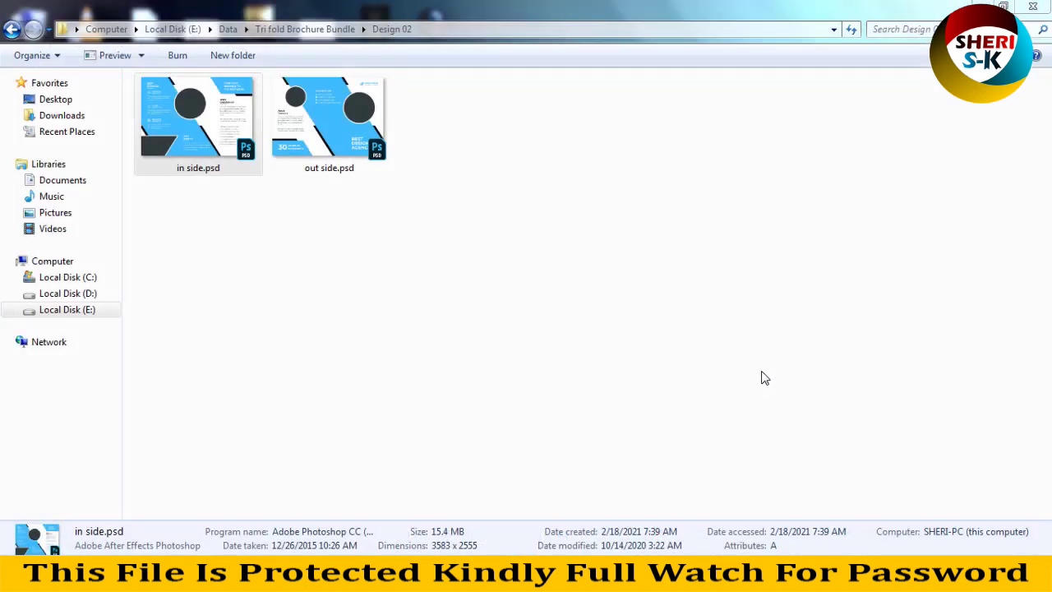
pyautogui.press('BackSpace')
pyautogui.doubleClick(505, 129)
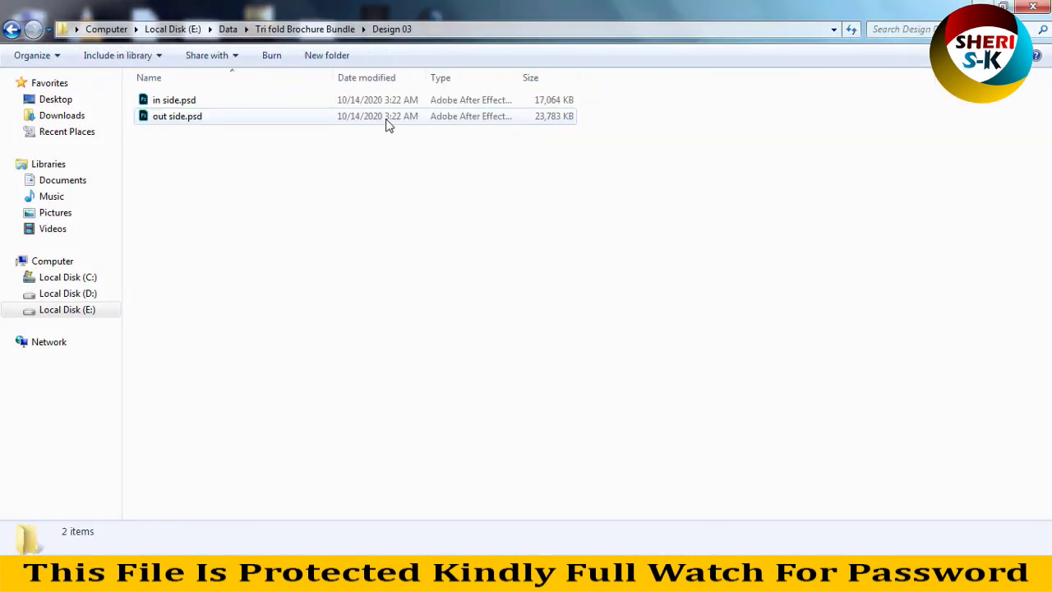
pyautogui.keyDown('ctrl'); pyautogui.scroll(5, 249, 179); pyautogui.keyUp('ctrl')
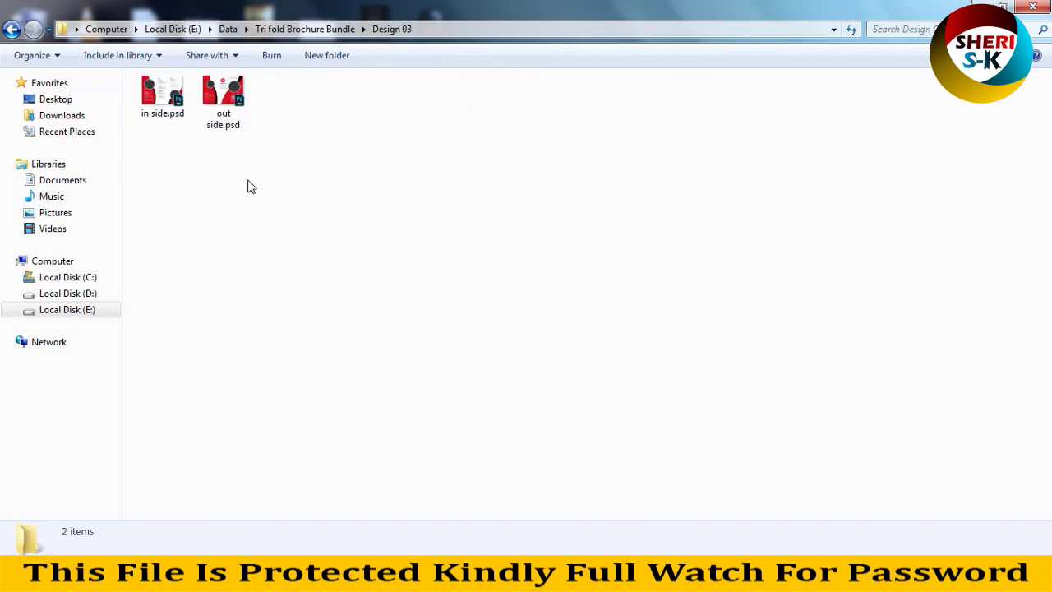
pyautogui.keyDown('ctrl'); pyautogui.scroll(2, 250, 188); pyautogui.keyUp('ctrl')
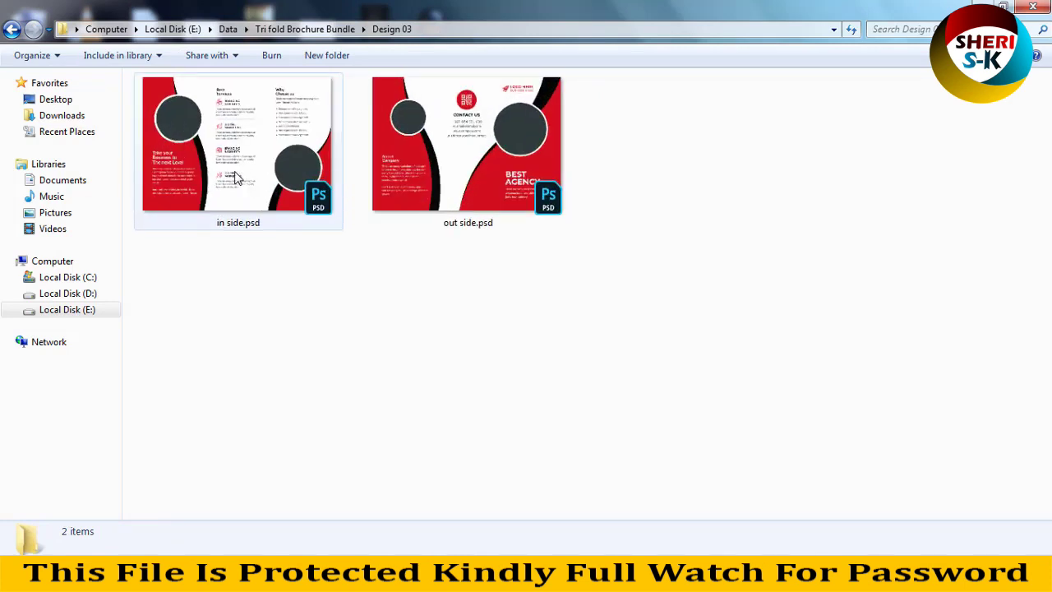
# Step: Browse the Design 04 and Design 05 folders as large thumbnails
pyautogui.press('BackSpace')
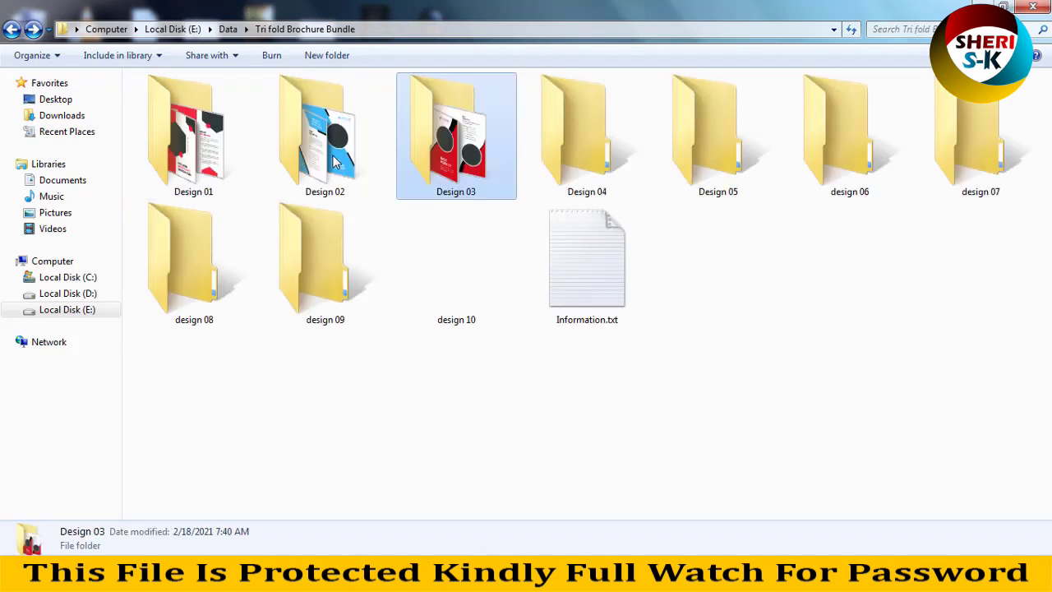
pyautogui.click(553, 146)
pyautogui.doubleClick(553, 146)
pyautogui.keyDown('ctrl'); pyautogui.scroll(5, 294, 175); pyautogui.keyUp('ctrl')
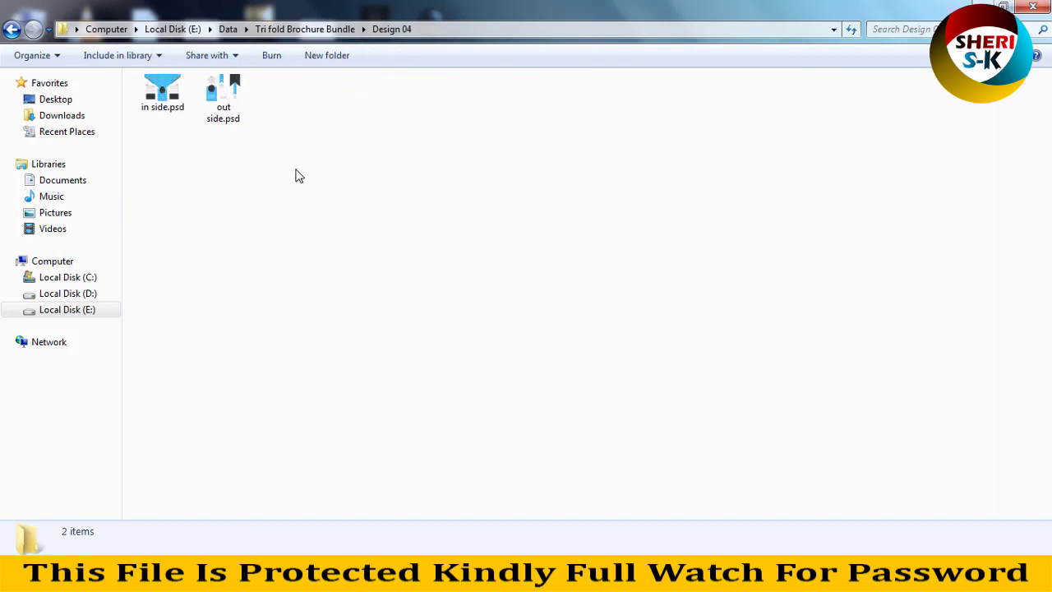
pyautogui.press('BackSpace')
pyautogui.doubleClick(694, 146)
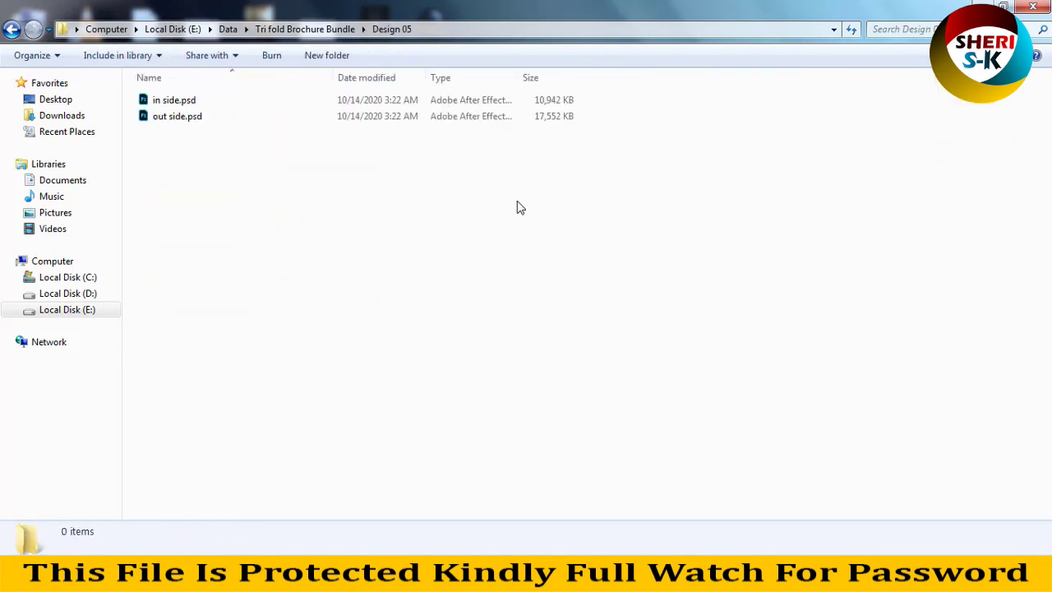
pyautogui.keyDown('ctrl'); pyautogui.scroll(2, 513, 214); pyautogui.keyUp('ctrl')
pyautogui.keyDown('ctrl'); pyautogui.scroll(4, 509, 219); pyautogui.keyUp('ctrl')
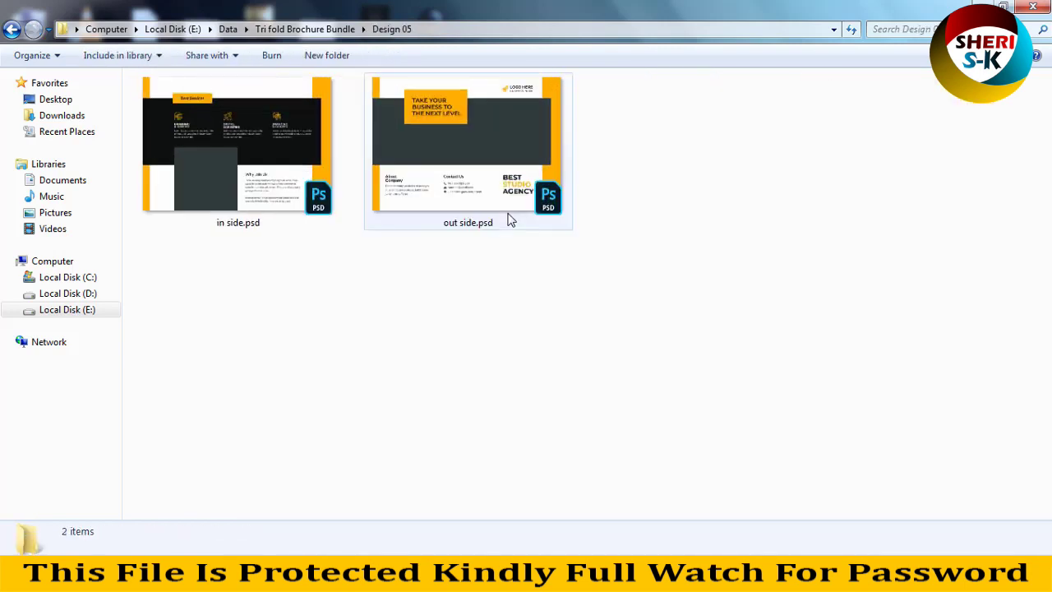
# Step: Browse the design 06, design 07 and design 08 folders as large thumbnails
pyautogui.press('BackSpace')
pyautogui.doubleClick(829, 121)
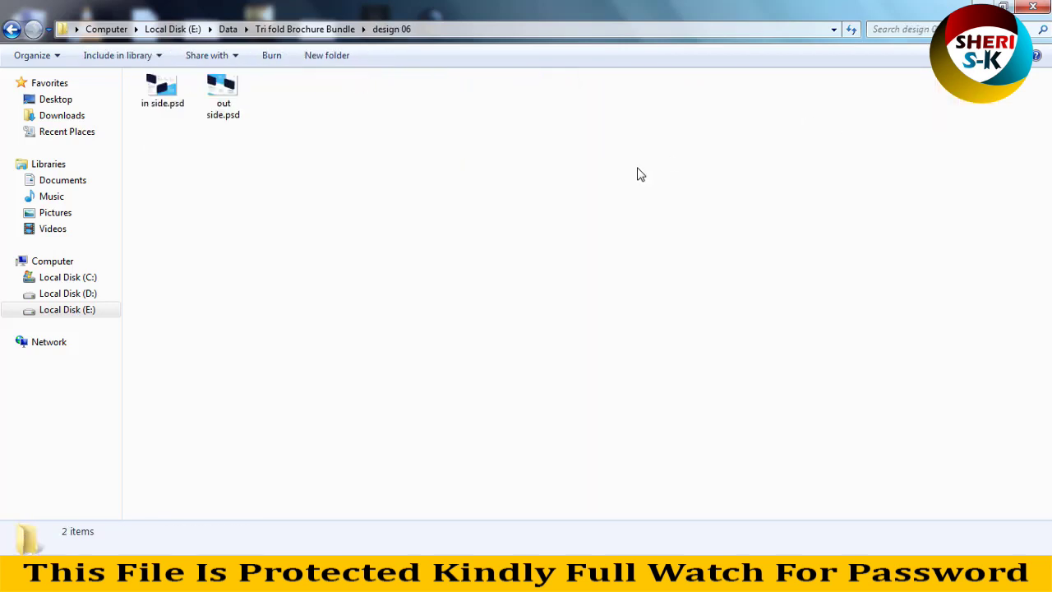
pyautogui.keyDown('ctrl'); pyautogui.scroll(4, 640, 175); pyautogui.keyUp('ctrl')
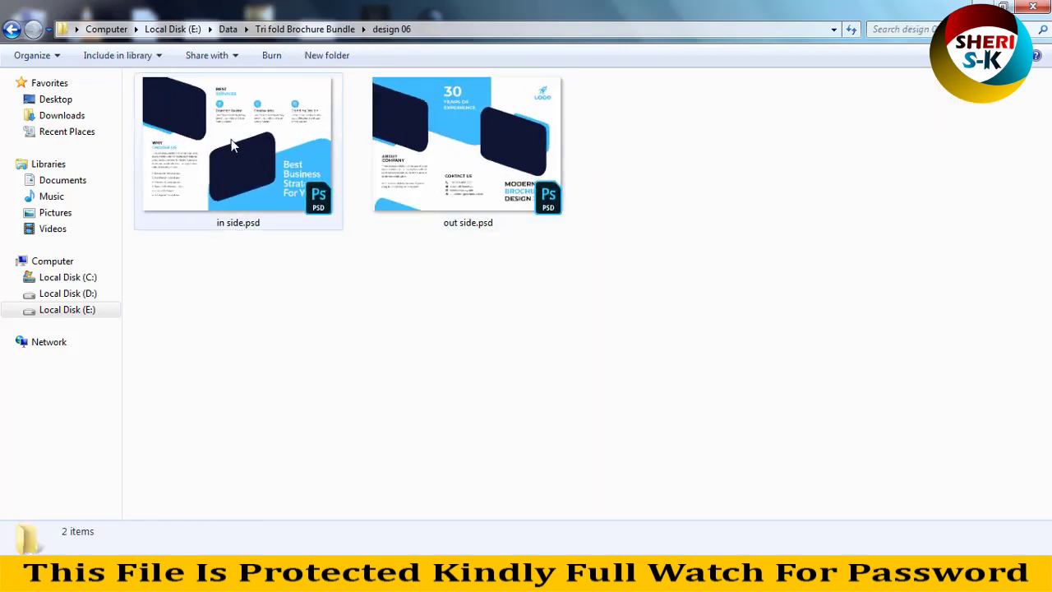
pyautogui.press('BackSpace')
pyautogui.doubleClick(978, 123)
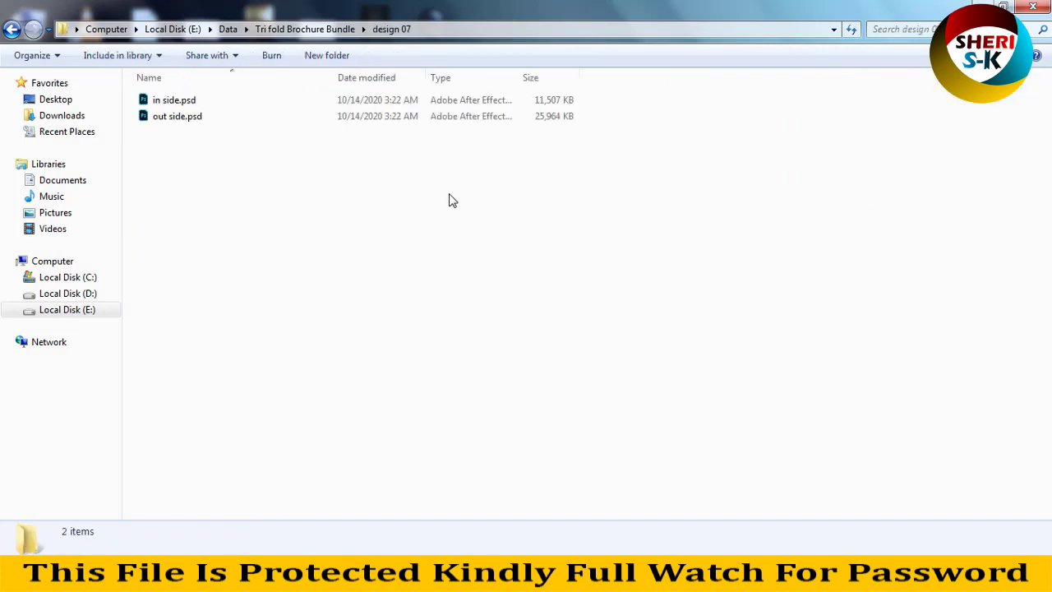
pyautogui.keyDown('ctrl'); pyautogui.scroll(4, 369, 208); pyautogui.keyUp('ctrl')
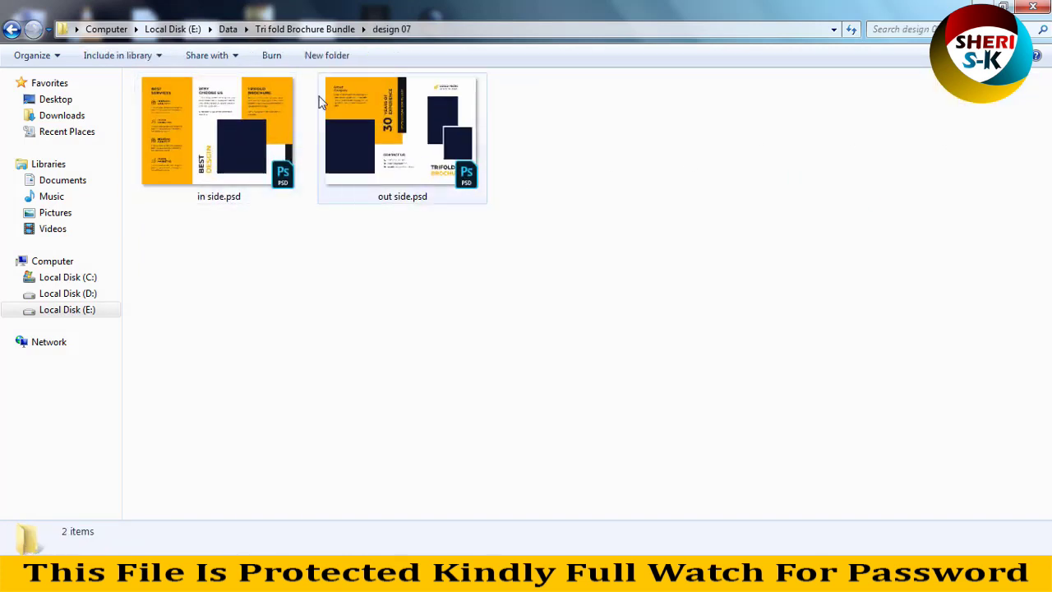
pyautogui.press('BackSpace')
pyautogui.doubleClick(193, 254)
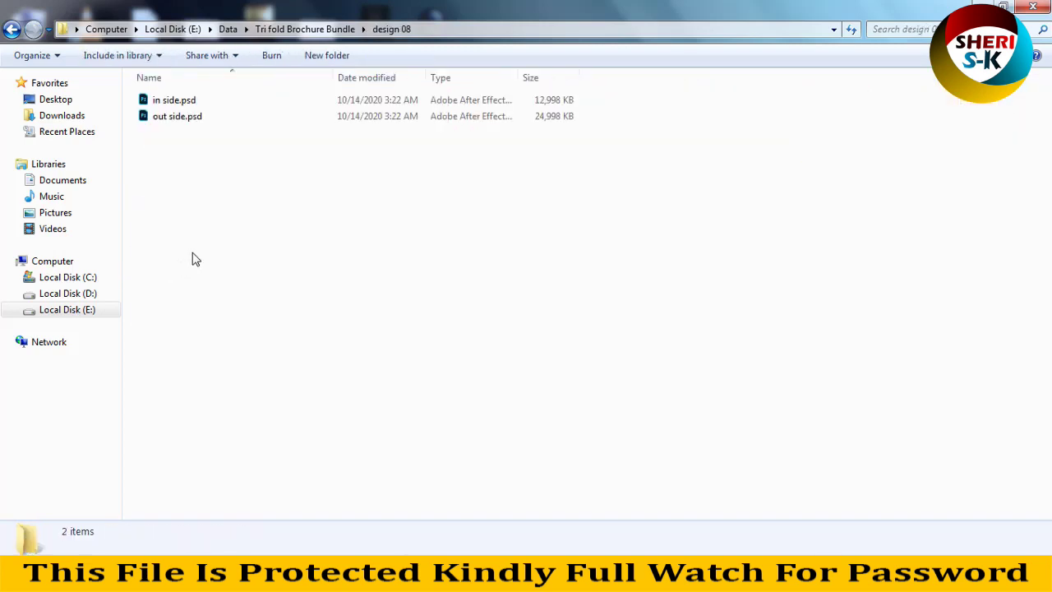
pyautogui.keyDown('ctrl'); pyautogui.scroll(5, 202, 246); pyautogui.keyUp('ctrl')
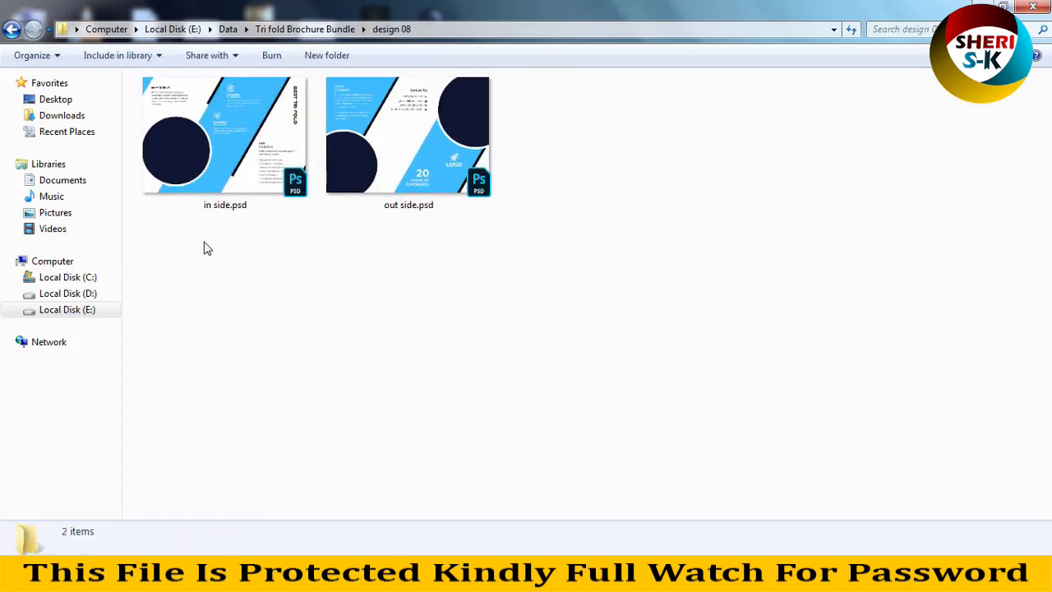
# Step: Browse the design 09 and design 10 folders as large thumbnails
pyautogui.press('BackSpace')
pyautogui.doubleClick(300, 284)
pyautogui.keyDown('ctrl'); pyautogui.scroll(4, 301, 284); pyautogui.keyUp('ctrl')
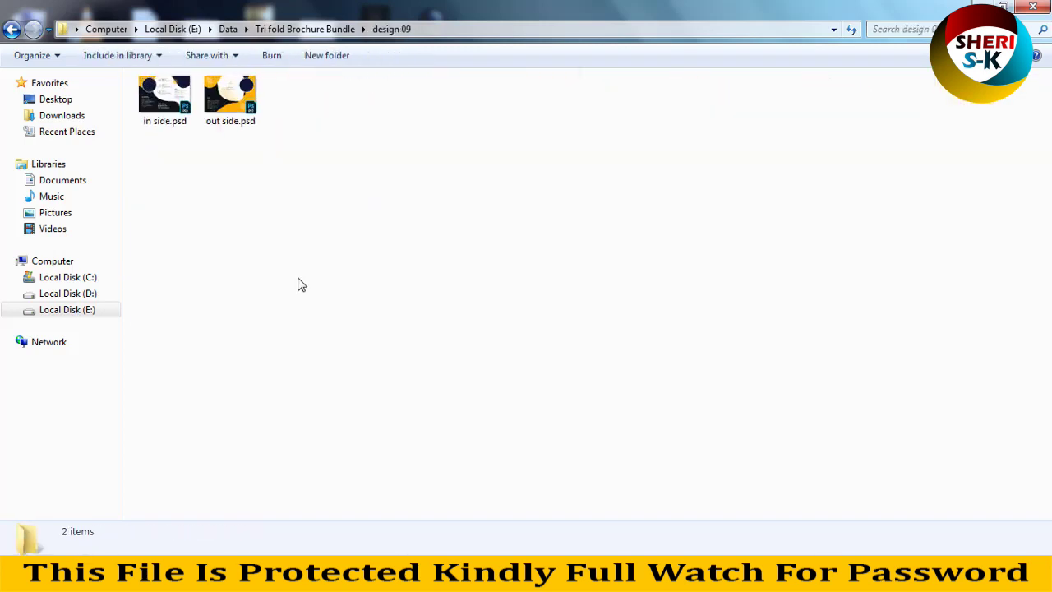
pyautogui.keyDown('ctrl'); pyautogui.scroll(2, 298, 284); pyautogui.keyUp('ctrl')
pyautogui.press('BackSpace')
pyautogui.click(431, 296)
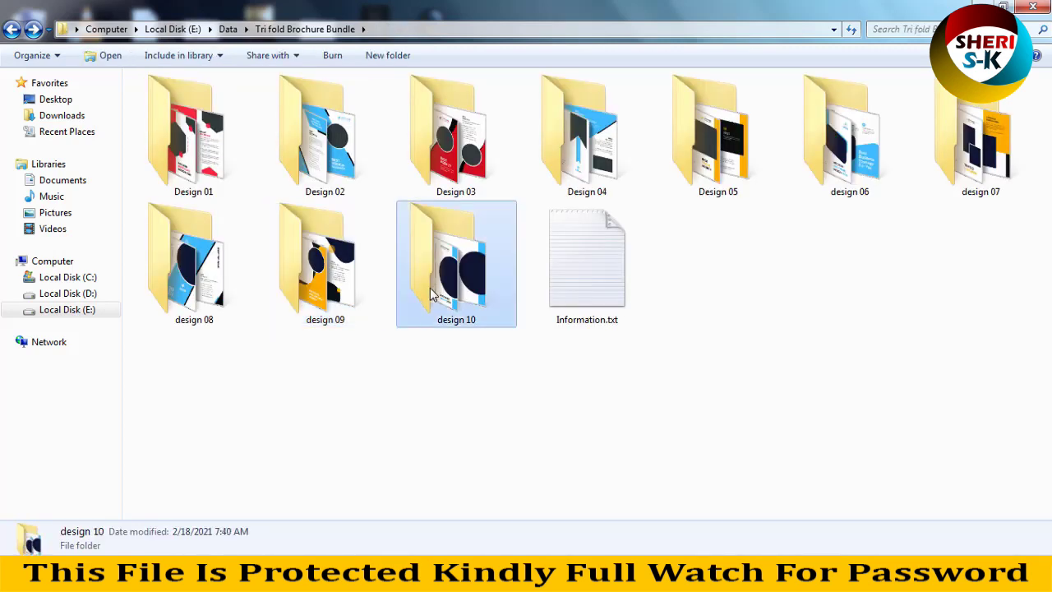
pyautogui.doubleClick(432, 296)
pyautogui.keyDown('ctrl'); pyautogui.scroll(5, 420, 277); pyautogui.keyUp('ctrl')
# Step: Return to the design 09 folder and open out side.psd in Photoshop
pyautogui.press('BackSpace')
pyautogui.click(331, 271)
pyautogui.doubleClick(331, 274)
pyautogui.keyDown('ctrl'); pyautogui.scroll(3, 331, 275); pyautogui.keyUp('ctrl')
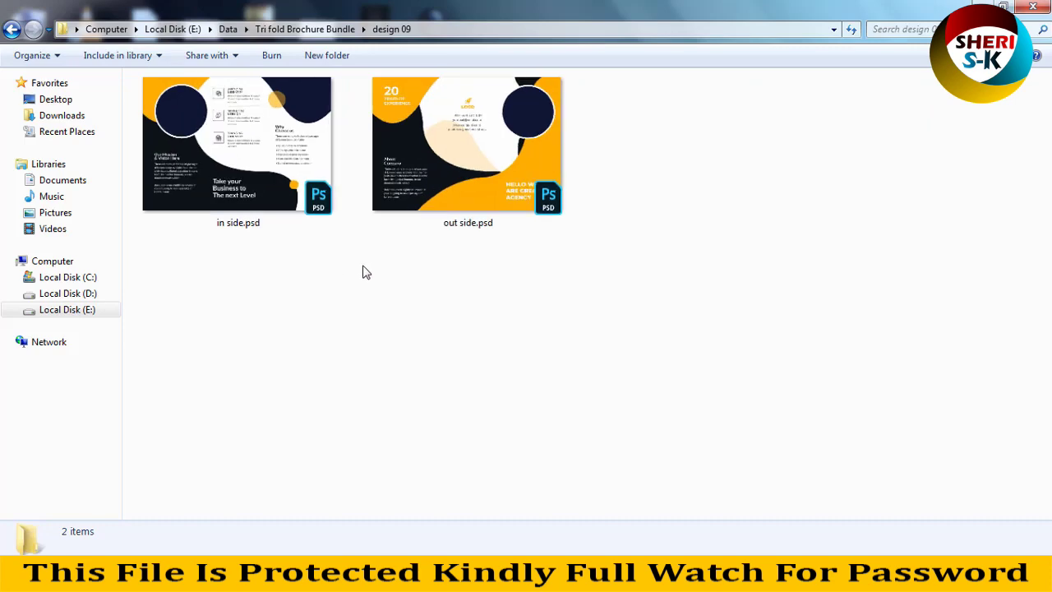
pyautogui.click(417, 228)
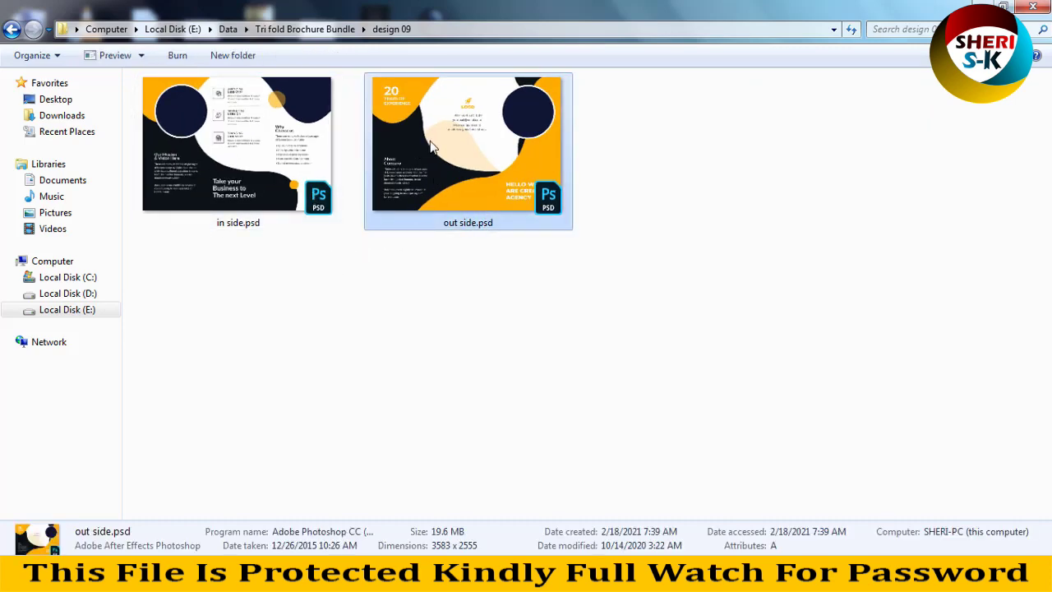
pyautogui.moveTo(431, 145); pyautogui.dragTo(322, 102)
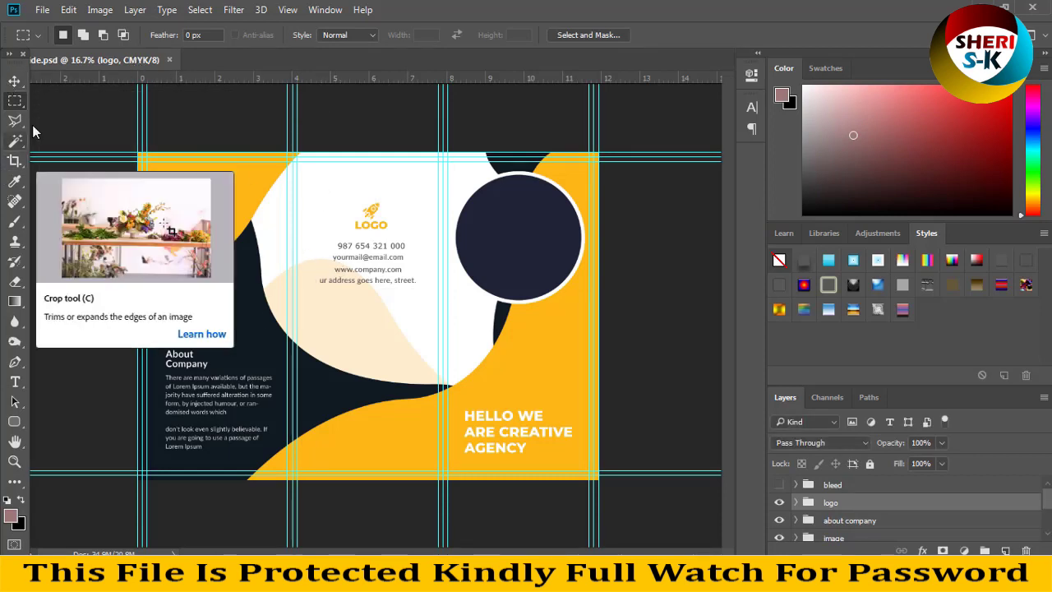
# Step: Try moving the yellow Shape 1 into the middle panel, then undo it
pyautogui.click(14, 80)
pyautogui.click(462, 251)
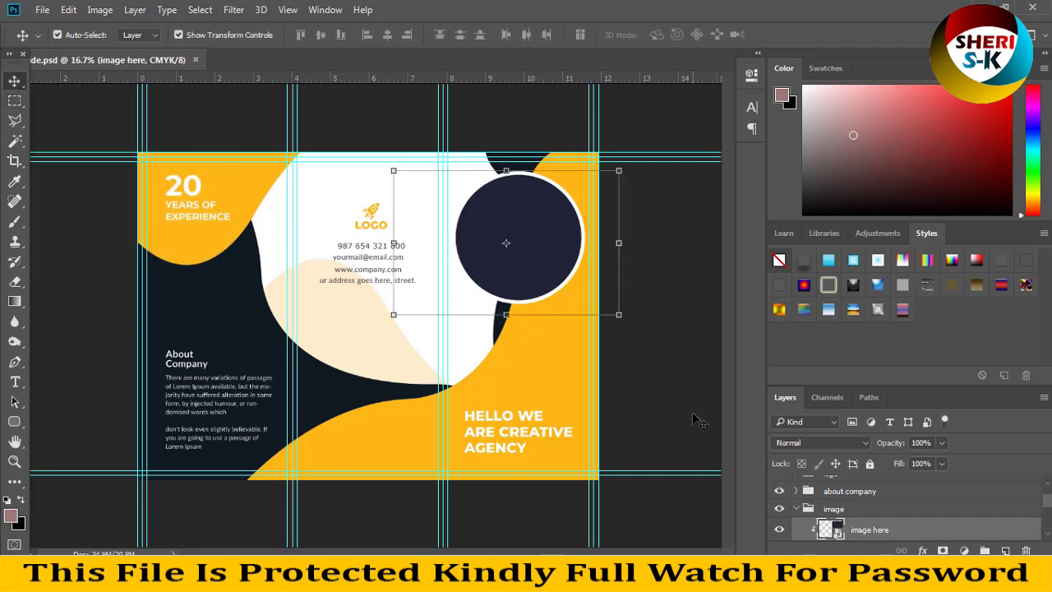
pyautogui.moveTo(595, 400); pyautogui.dragTo(372, 402)
pyautogui.hotkey('ctrl', 'z')
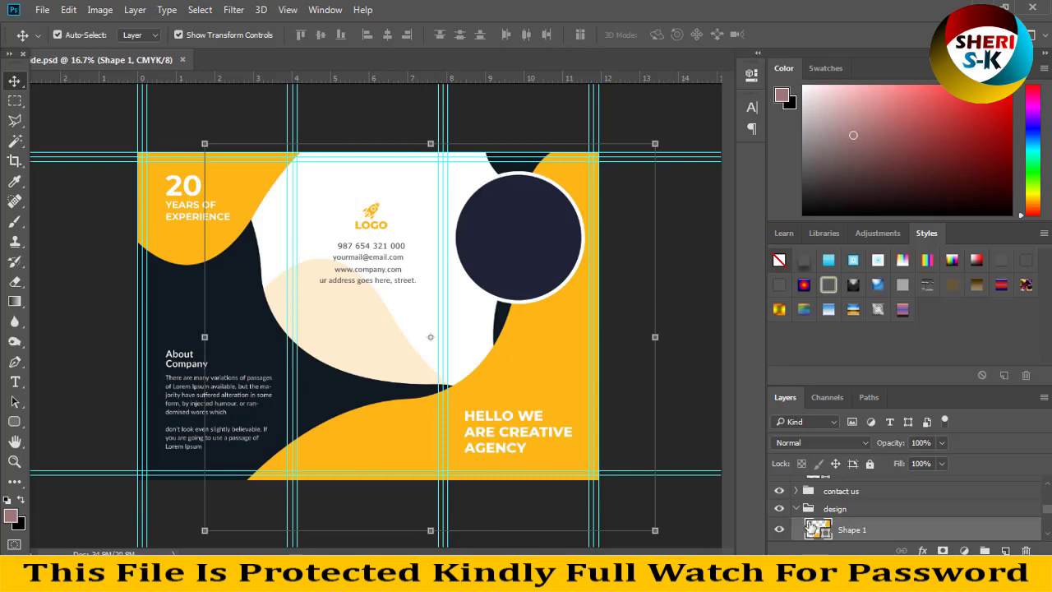
# Step: Try a darker fill colour for Shape 1, then cancel to keep the yellow
pyautogui.doubleClick(821, 530)
pyautogui.moveTo(750, 177); pyautogui.dragTo(779, 362)
pyautogui.click(886, 199)
# Step: Add a Gradient Overlay effect to Shape 1 in Layer Style
pyautogui.click(921, 549)
pyautogui.click(930, 485)
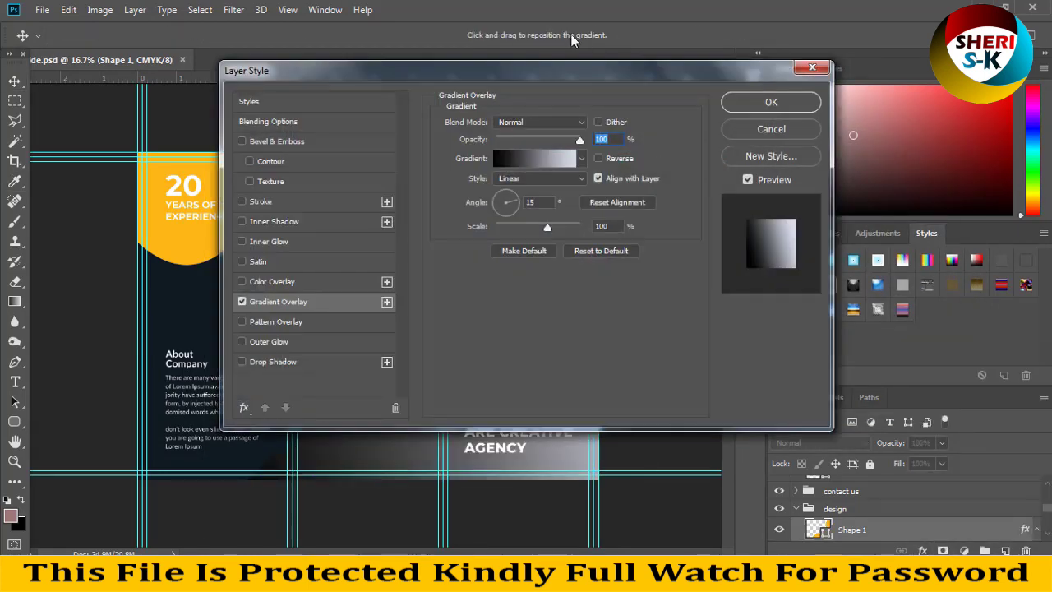
pyautogui.moveTo(581, 69); pyautogui.dragTo(961, 92)
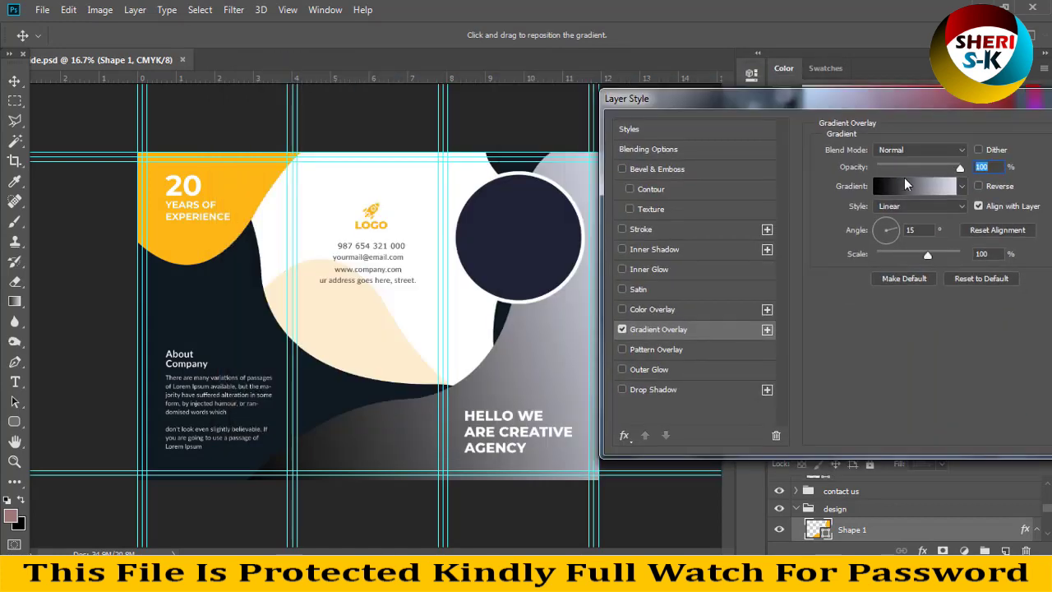
# Step: Try several gradient presets, including blue-green and dark navy, then cancel the Layer Style
pyautogui.click(961, 186)
pyautogui.click(901, 287)
pyautogui.click(870, 304)
pyautogui.scroll(-1, 893, 314)
pyautogui.click(893, 315)
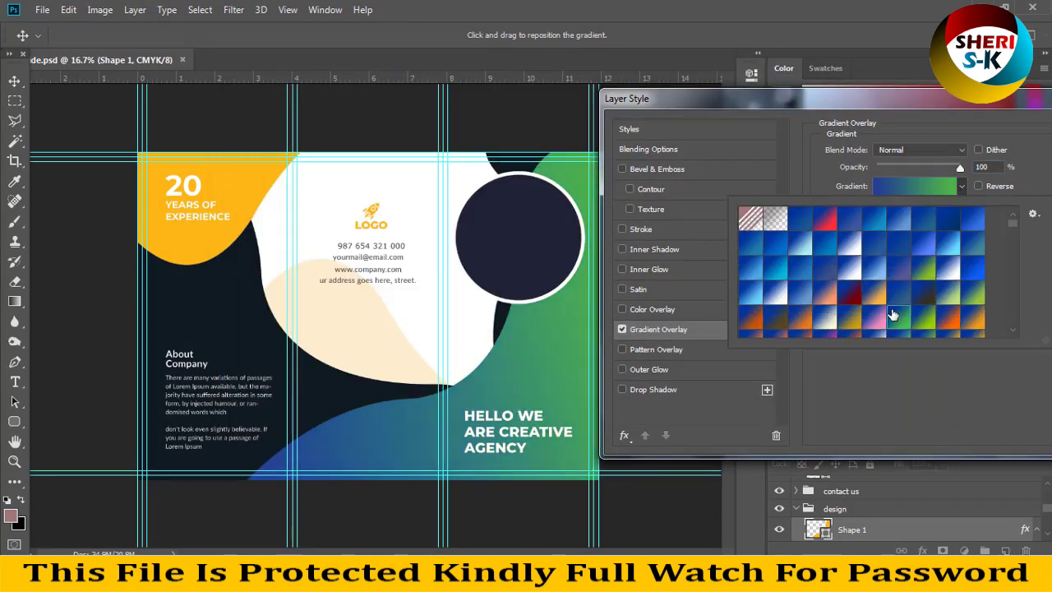
pyautogui.scroll(-2, 892, 312)
pyautogui.scroll(-3, 904, 283)
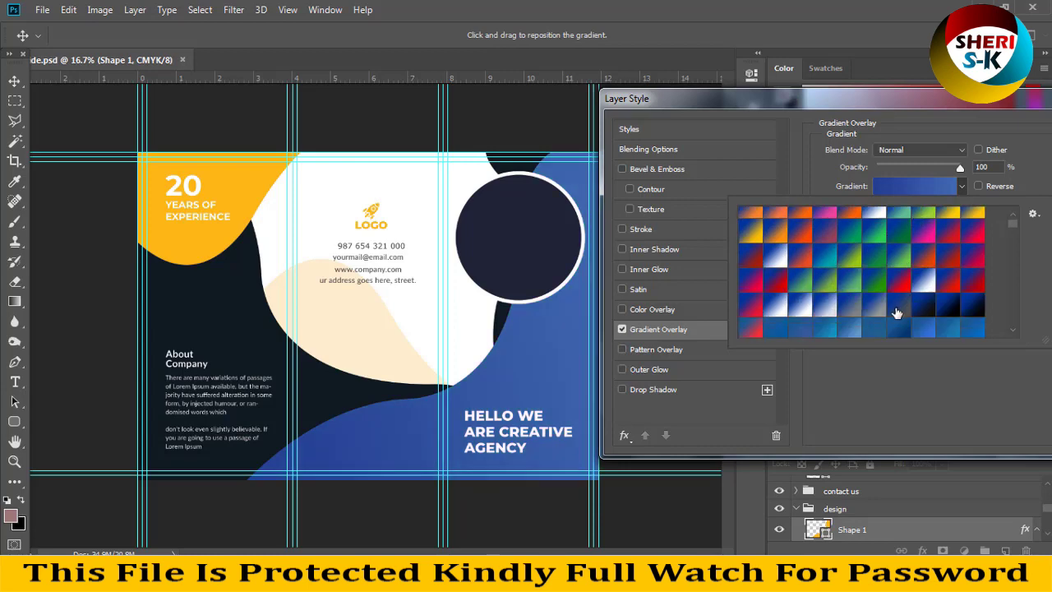
pyautogui.click(972, 243)
pyautogui.click(894, 353)
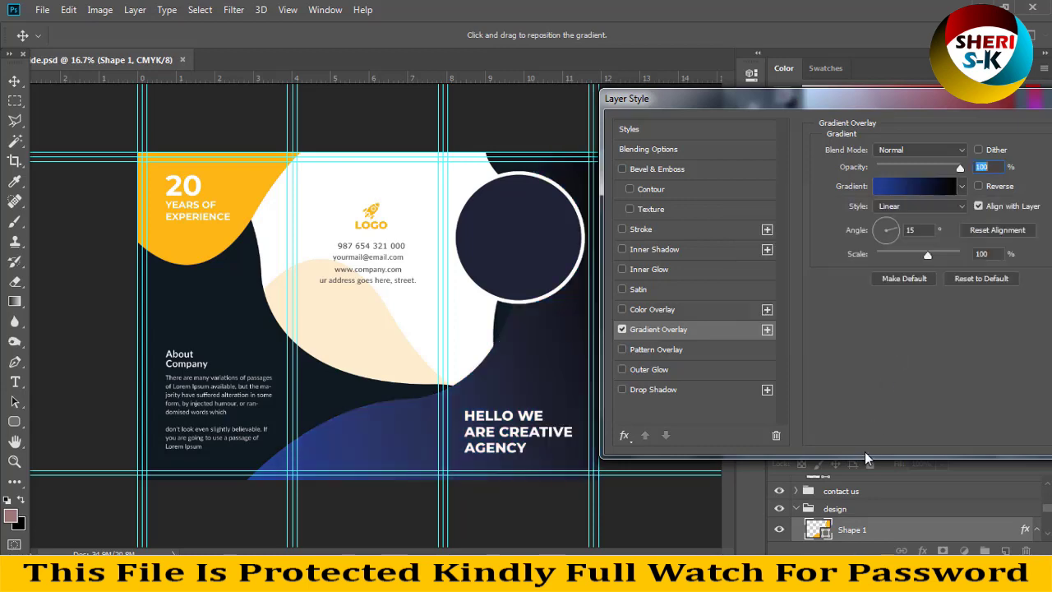
pyautogui.press('Escape')
# Step: Select the circle frame's placeholder layer and browse photos in the File Open dialog
pyautogui.click(542, 252)
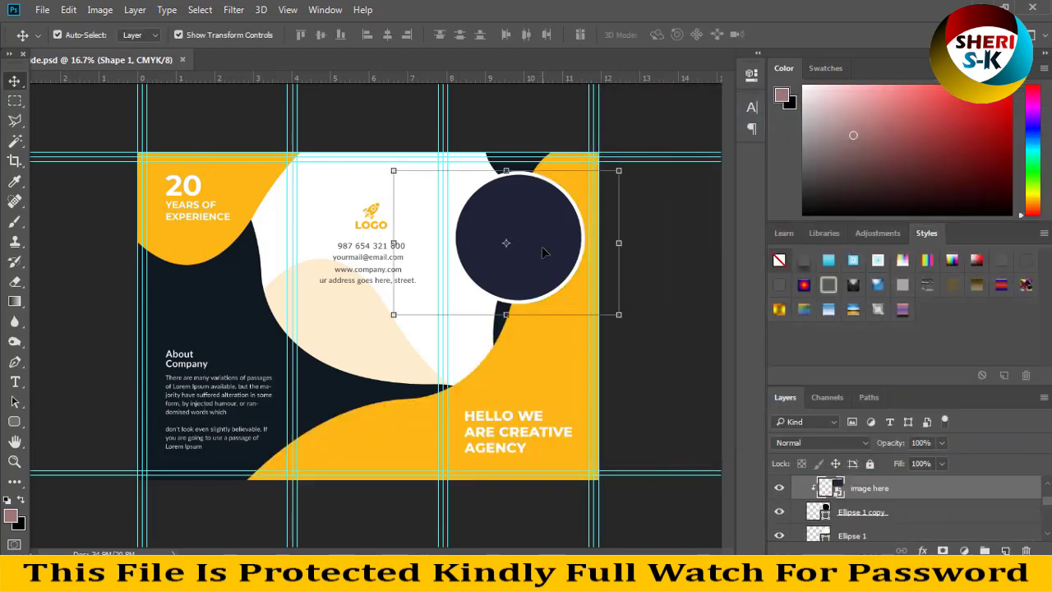
pyautogui.click(42, 10)
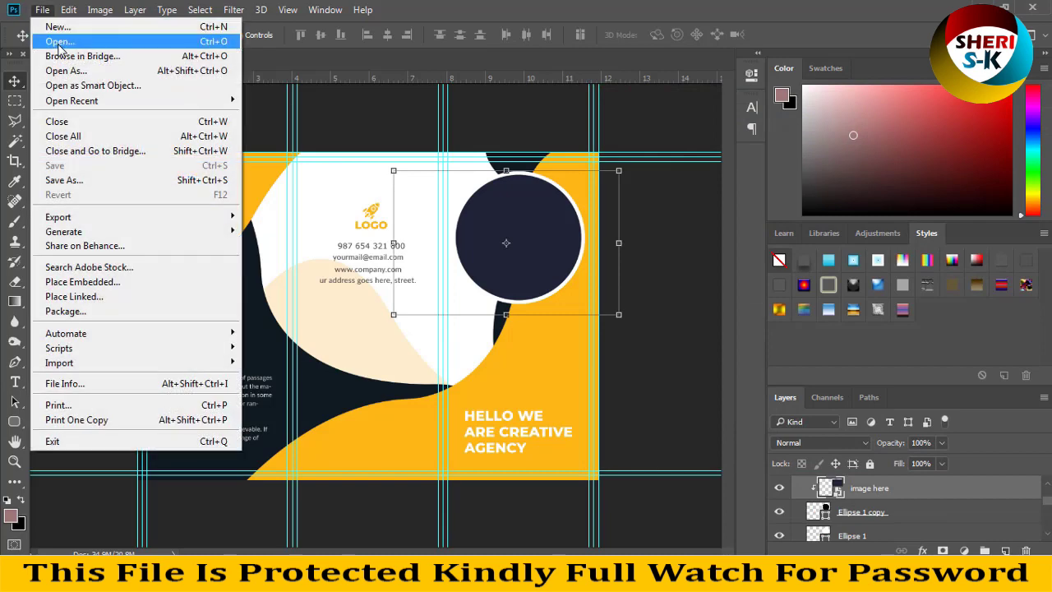
pyautogui.click(50, 40)
pyautogui.click(269, 230)
pyautogui.scroll(-3, 269, 230)
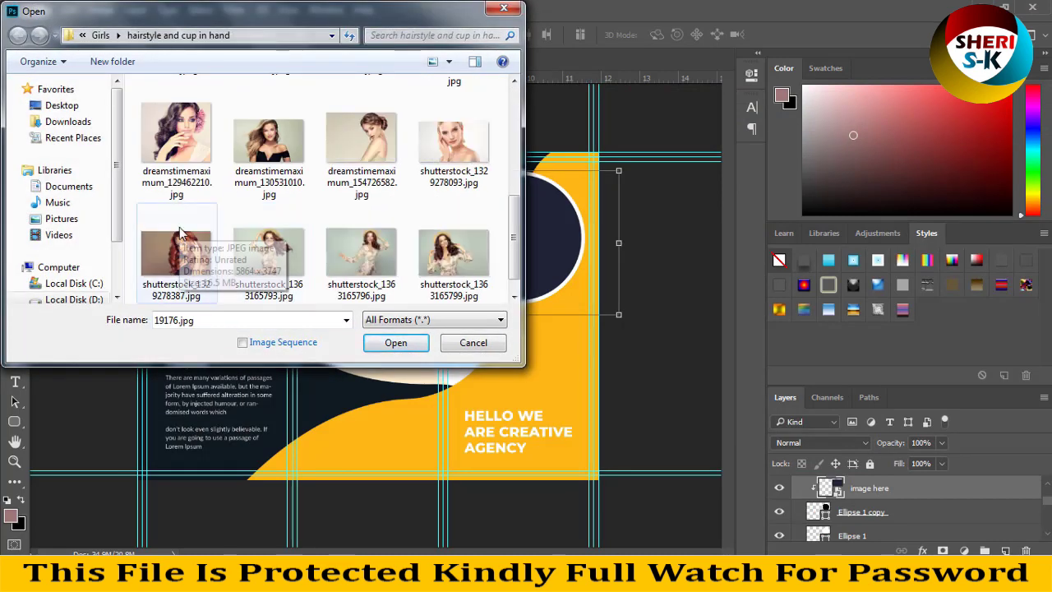
pyautogui.click(364, 242)
pyautogui.scroll(1, 364, 238)
pyautogui.scroll(2, 364, 239)
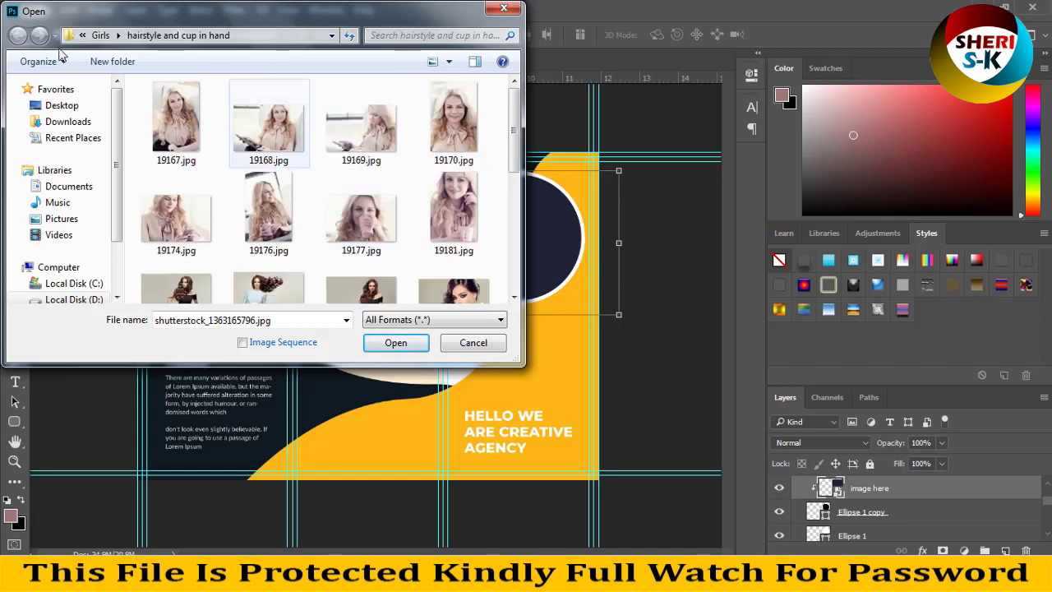
# Step: Open shutterstock_120579676.jpg from Girls > Sale Photos as a floating window
pyautogui.click(99, 36)
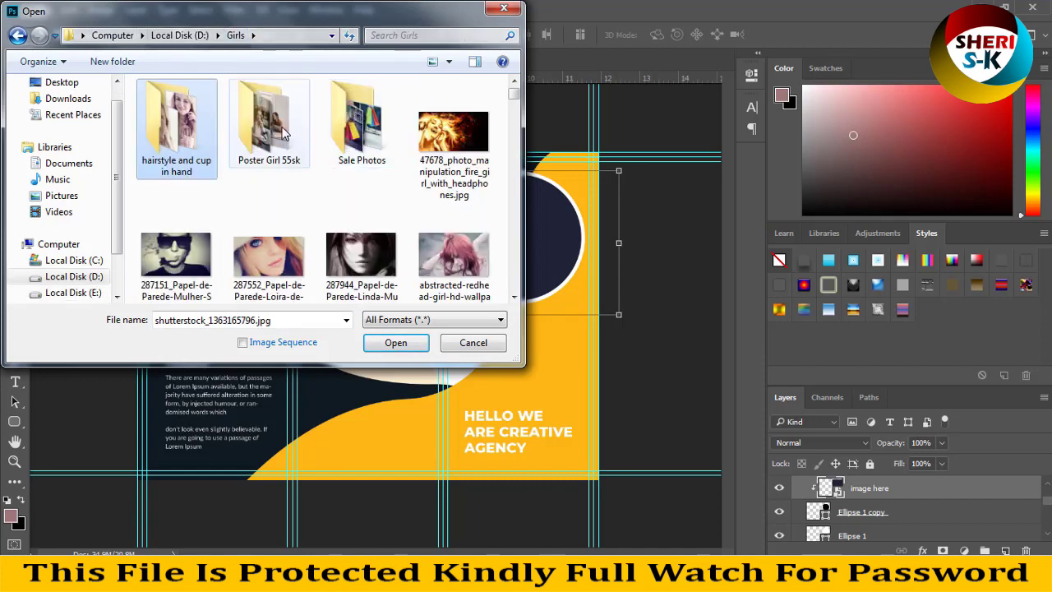
pyautogui.doubleClick(361, 123)
pyautogui.scroll(-3, 271, 232)
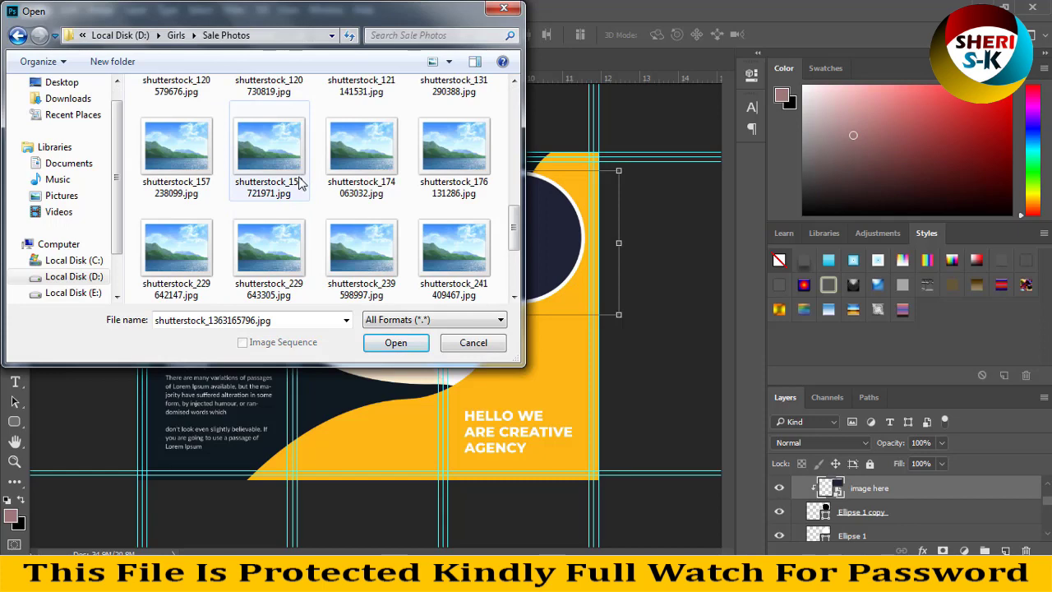
pyautogui.scroll(-1, 250, 218)
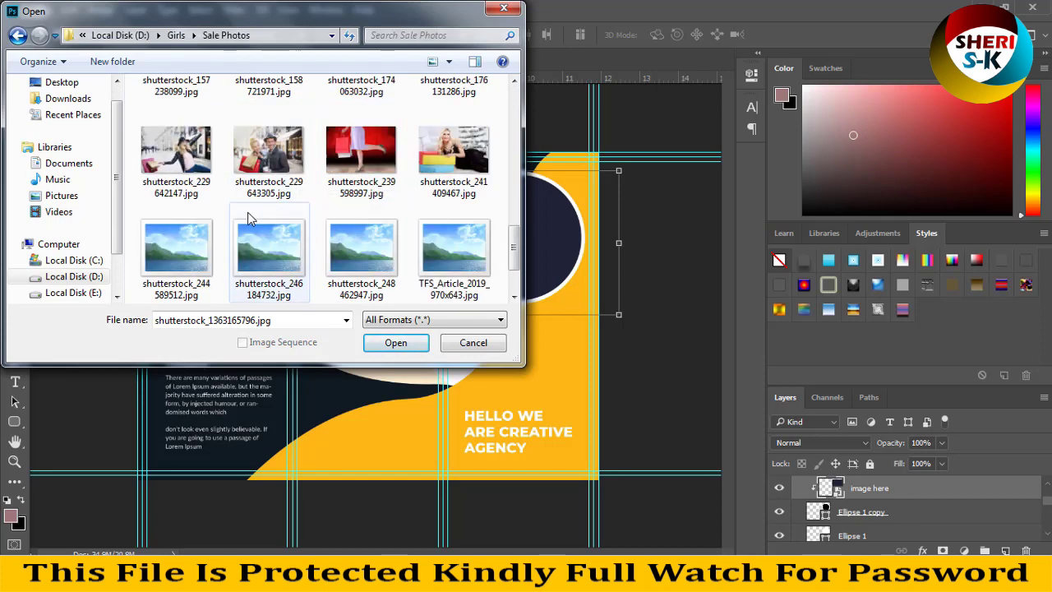
pyautogui.scroll(-2, 292, 284)
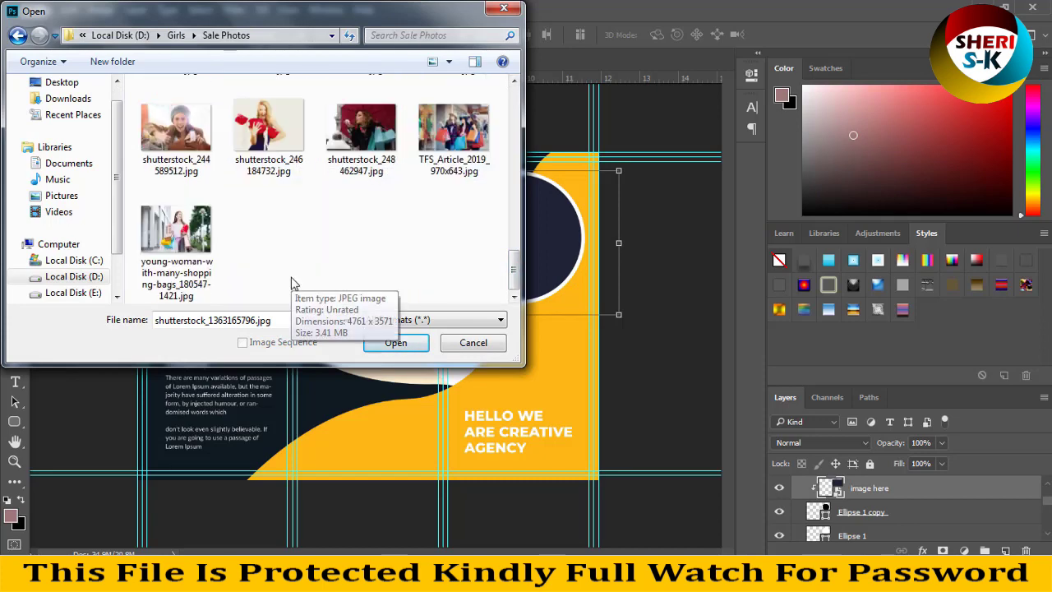
pyautogui.scroll(3, 207, 240)
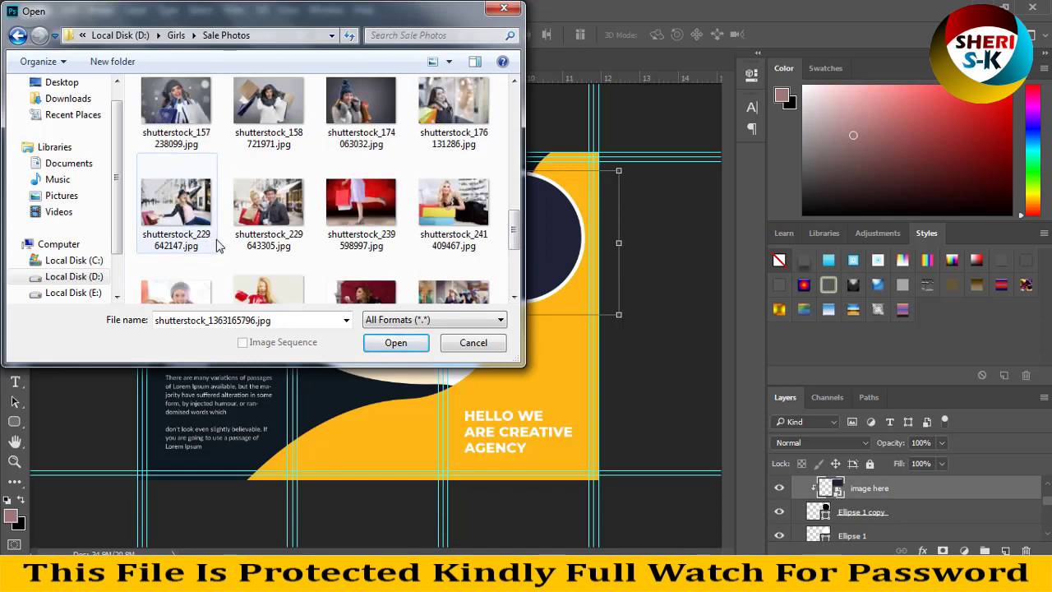
pyautogui.scroll(1, 353, 216)
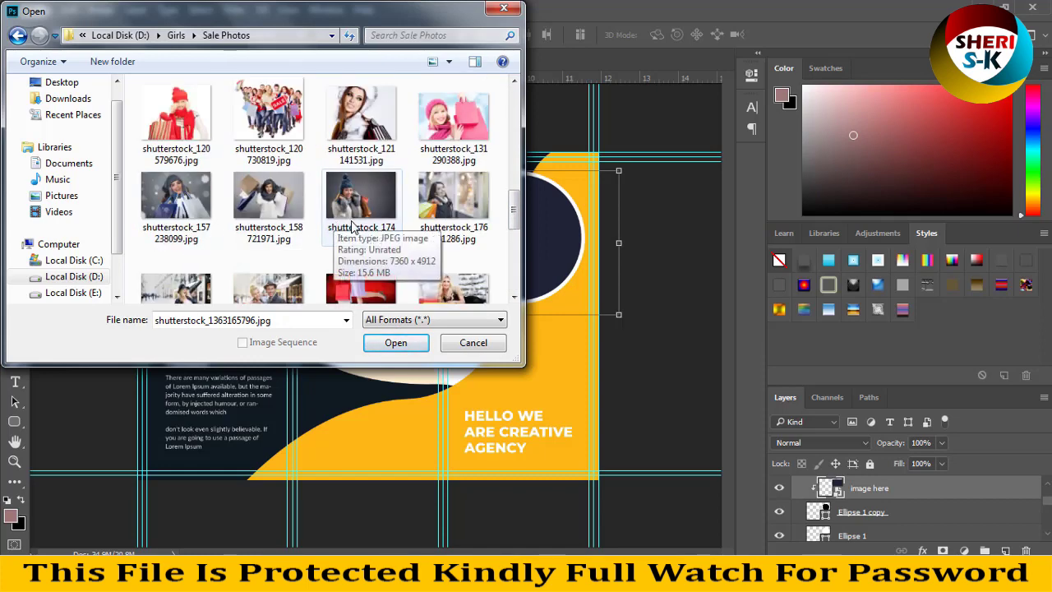
pyautogui.doubleClick(175, 115)
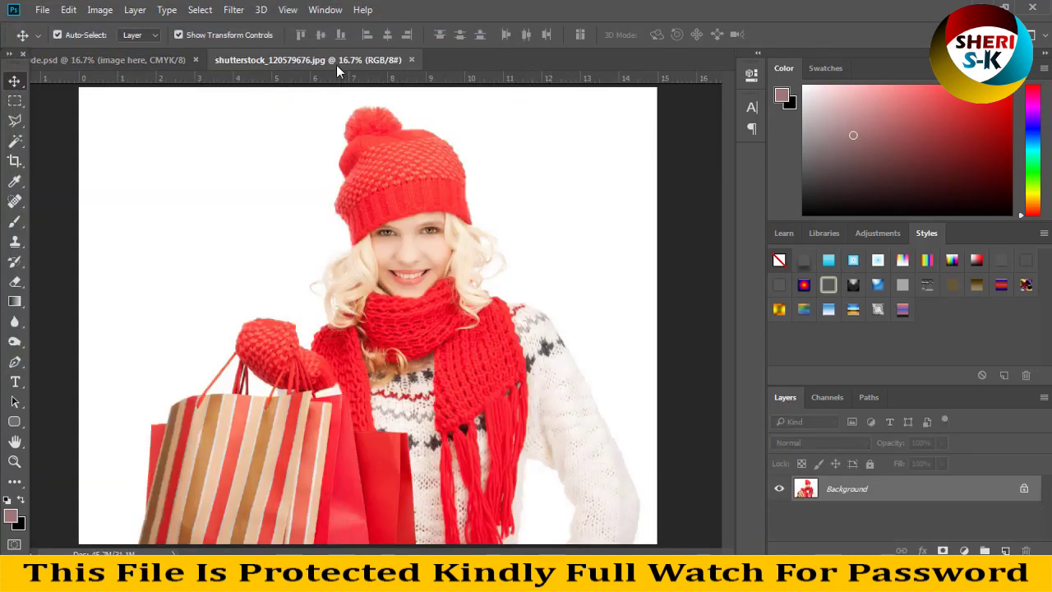
pyautogui.moveTo(337, 71); pyautogui.dragTo(578, 181)
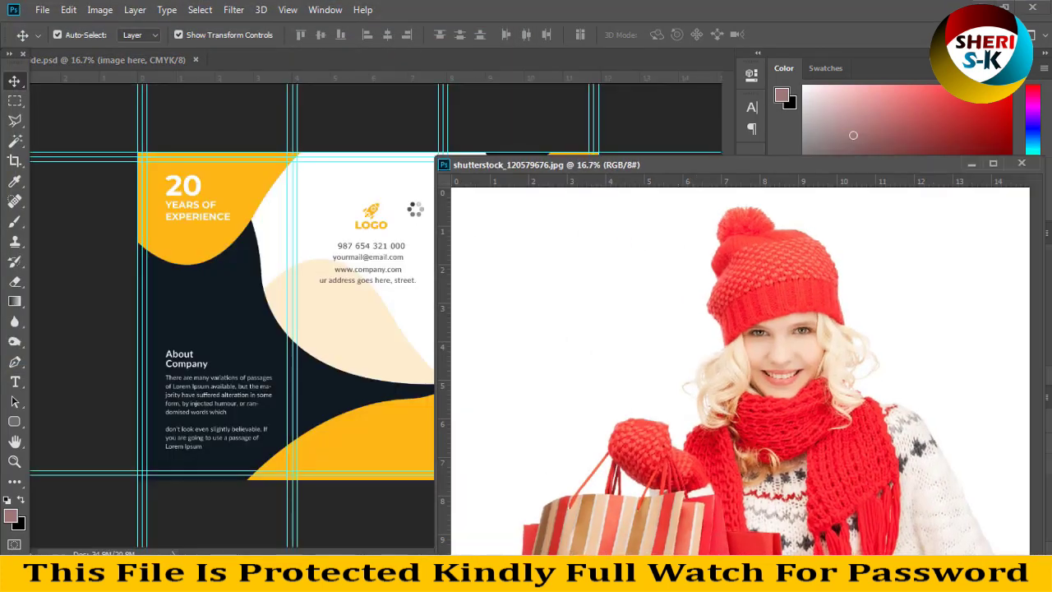
# Step: Resize the red-hat girl photo to 2000 px wide
pyautogui.hotkey('ctrl', 'z')
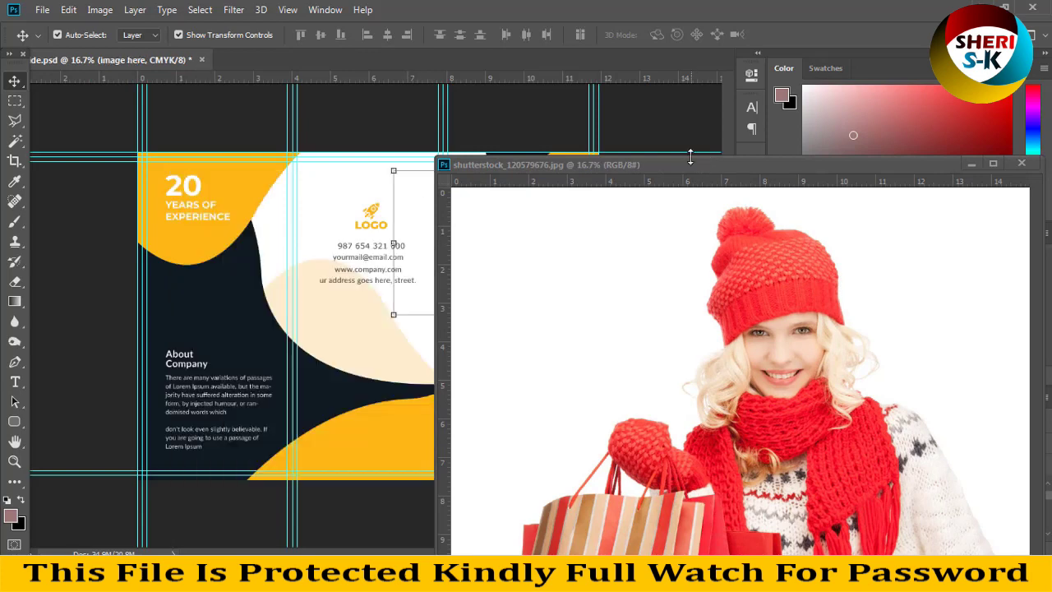
pyautogui.rightClick(685, 166)
pyautogui.click(713, 215)
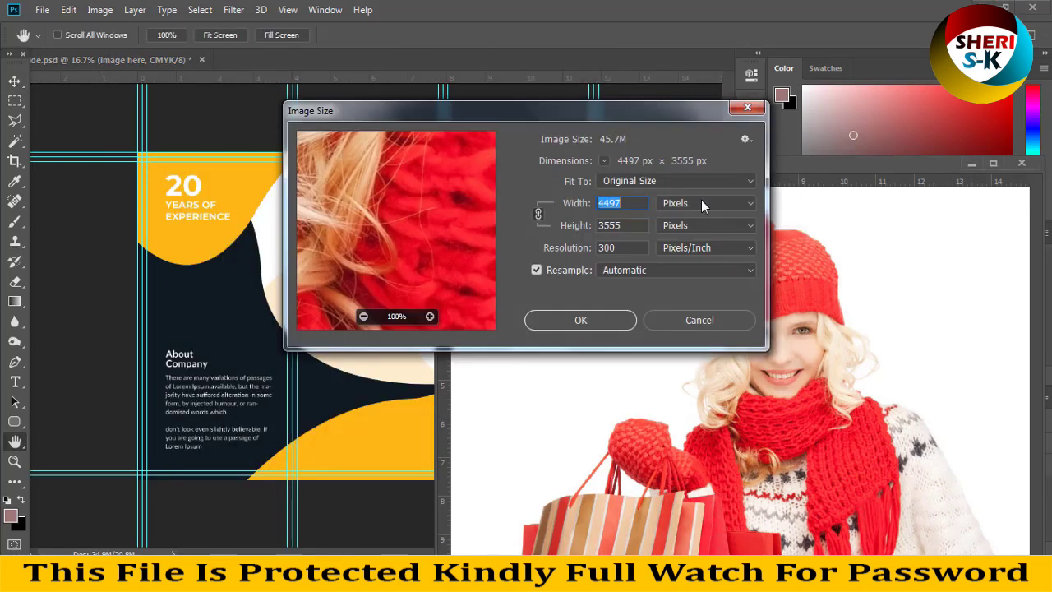
pyautogui.write('2')
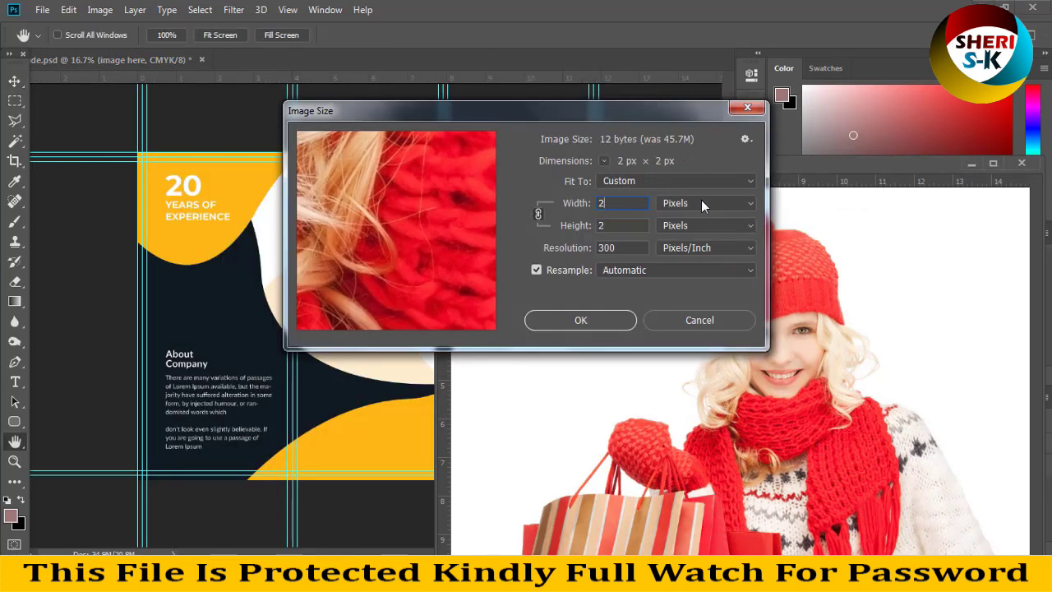
pyautogui.write('000')
pyautogui.press('Return')
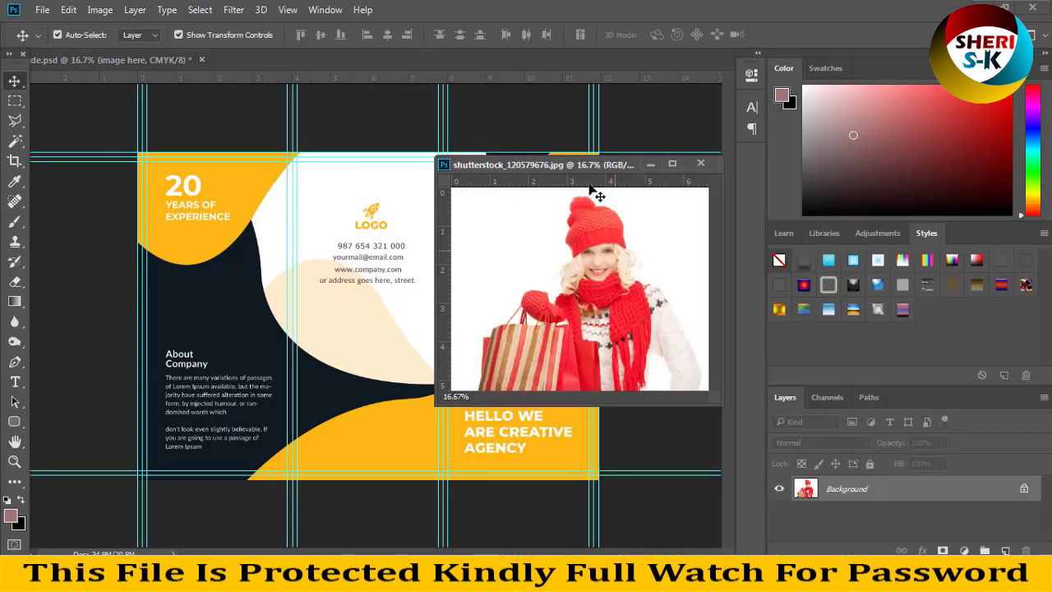
# Step: Copy the photo into the brochure, clip it into the circle frame, and reposition it
pyautogui.moveTo(722, 173); pyautogui.dragTo(821, 171)
pyautogui.moveTo(681, 307); pyautogui.dragTo(470, 231)
pyautogui.rightClick(871, 533)
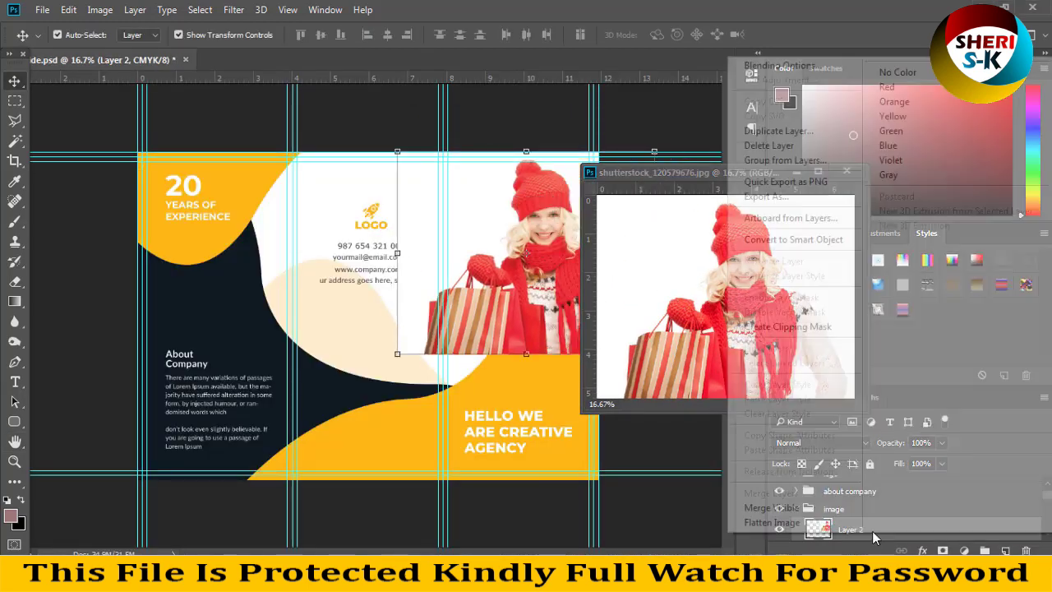
pyautogui.click(817, 328)
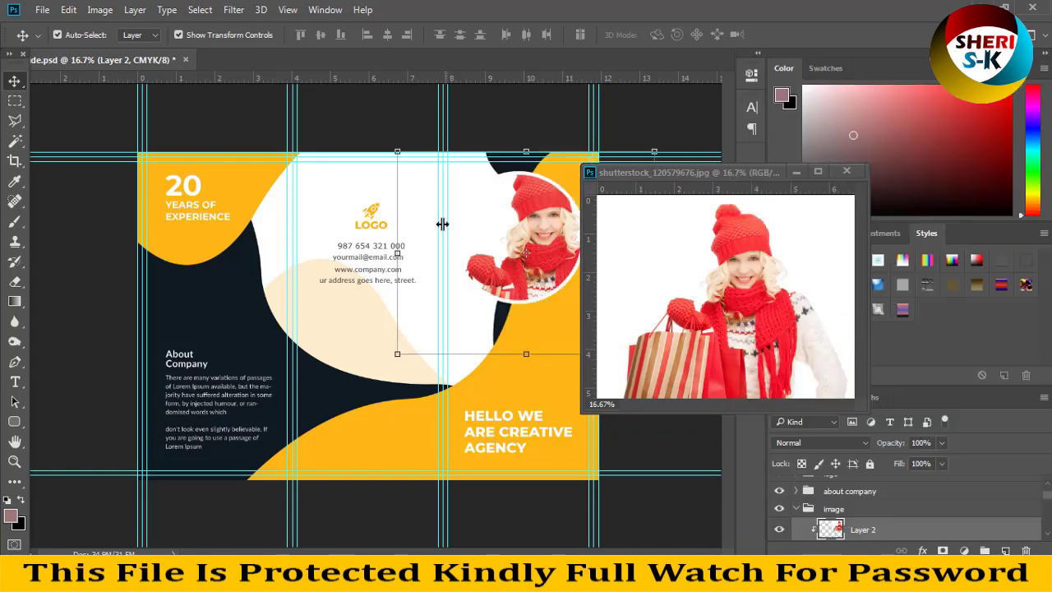
pyautogui.moveTo(536, 226); pyautogui.dragTo(521, 230)
pyautogui.click(793, 172)
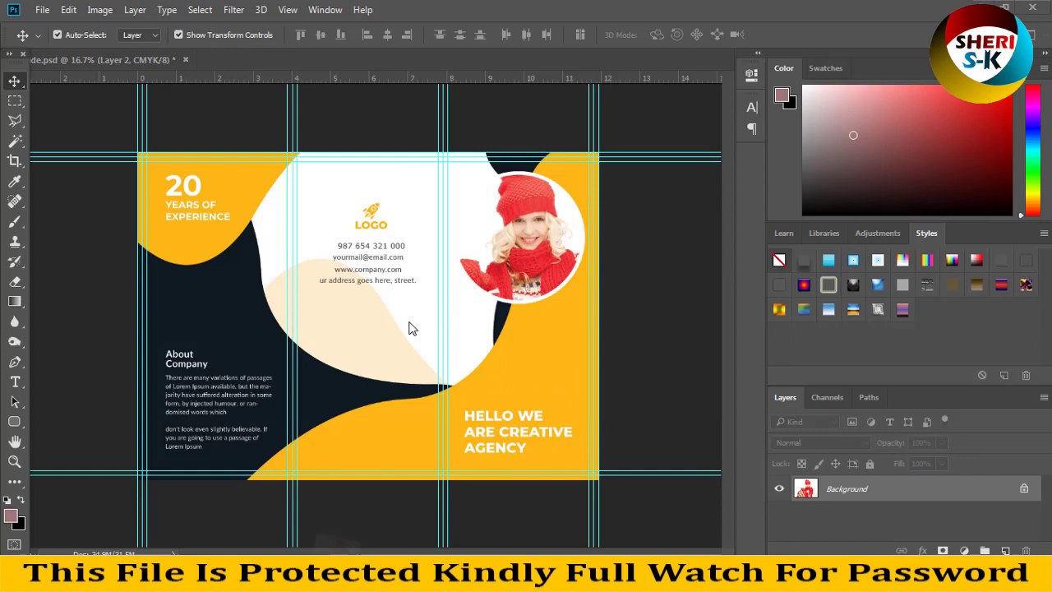
pyautogui.click(461, 423)
pyautogui.click(185, 342)
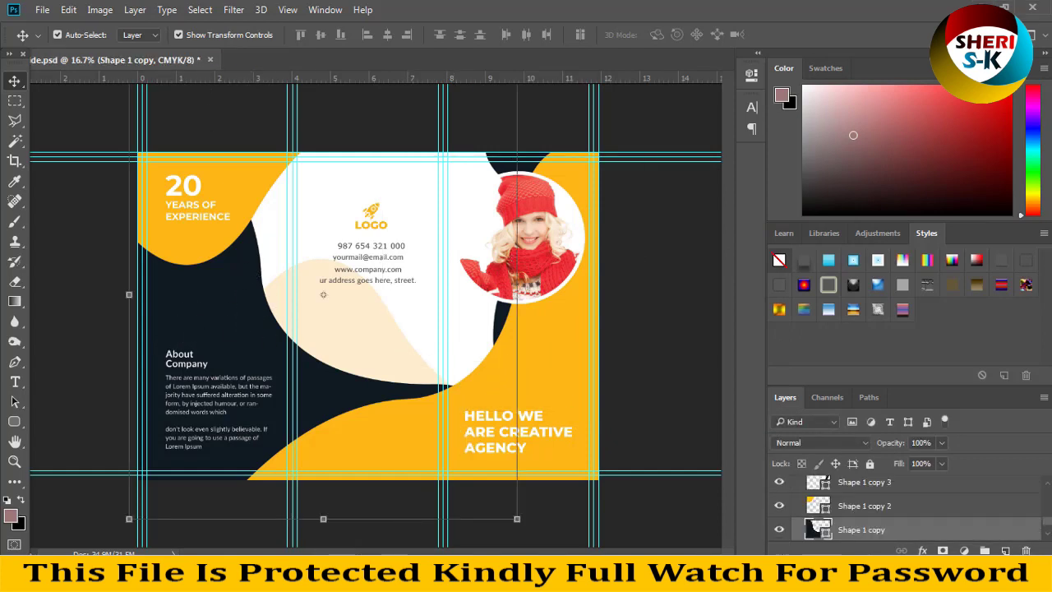
# Step: Copy the girl photo into the brochure again, enlarged to about 139% and shifted up-left
pyautogui.click(457, 497)
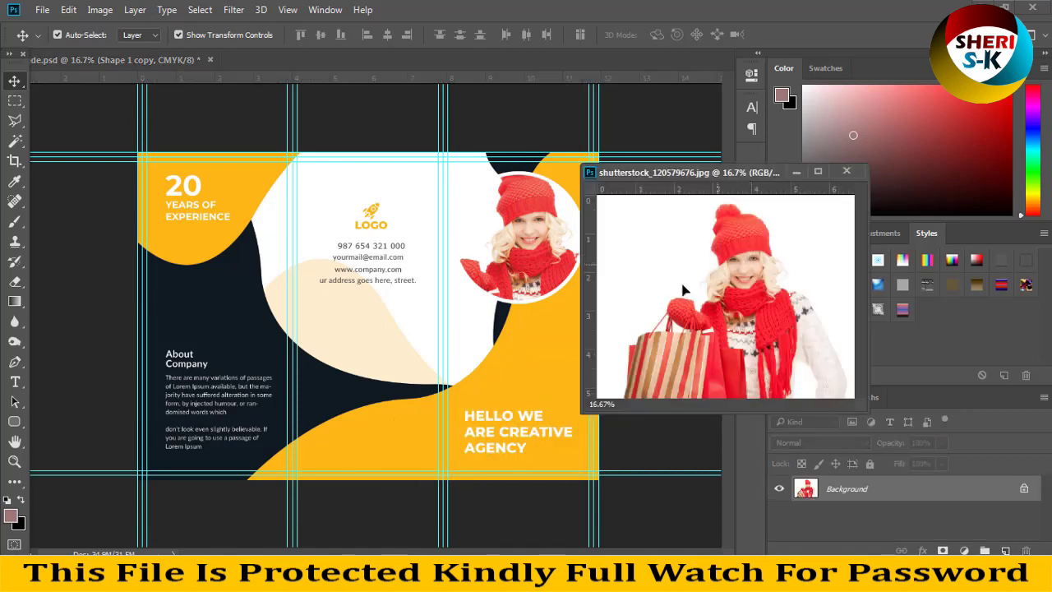
pyautogui.moveTo(682, 289); pyautogui.dragTo(246, 314)
pyautogui.moveTo(322, 450); pyautogui.dragTo(422, 527)
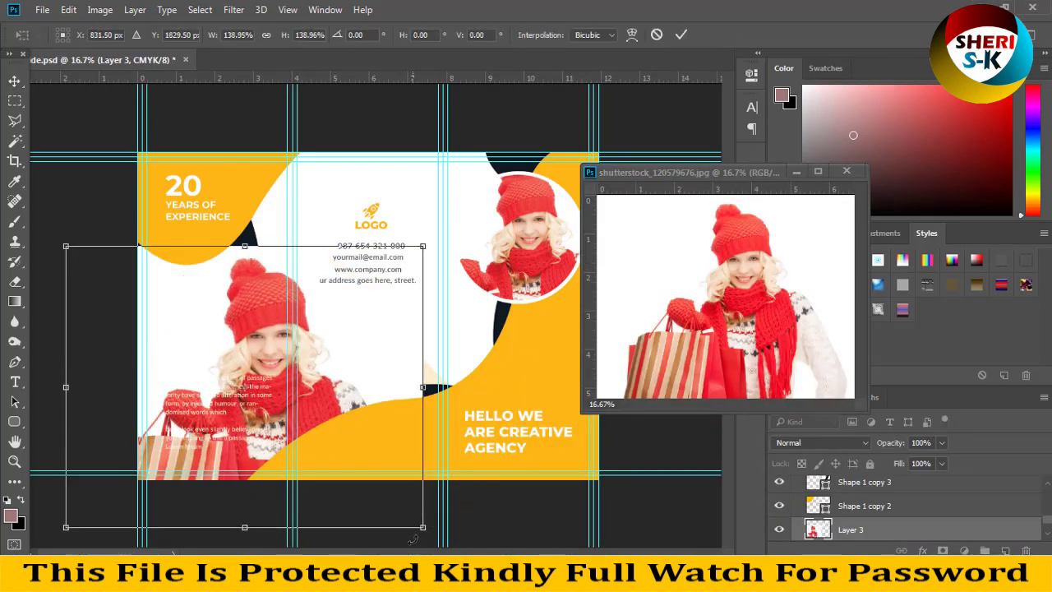
pyautogui.moveTo(261, 337); pyautogui.dragTo(243, 310)
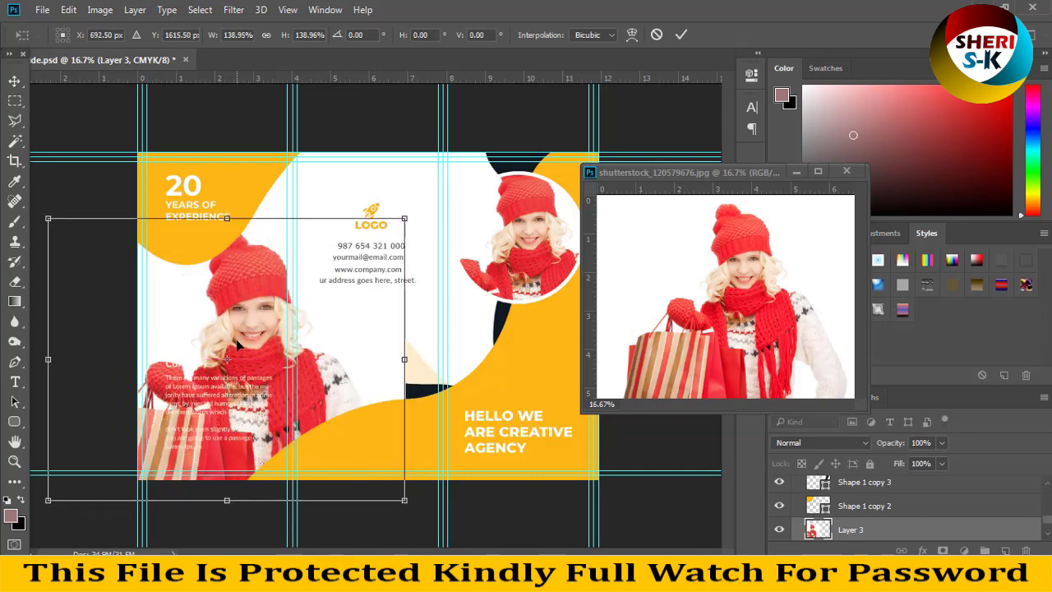
pyautogui.press('Return')
# Step: Clip the photo into the dark left-panel shape, slide it left, and set opacity 72%
pyautogui.scroll(-1, 861, 531)
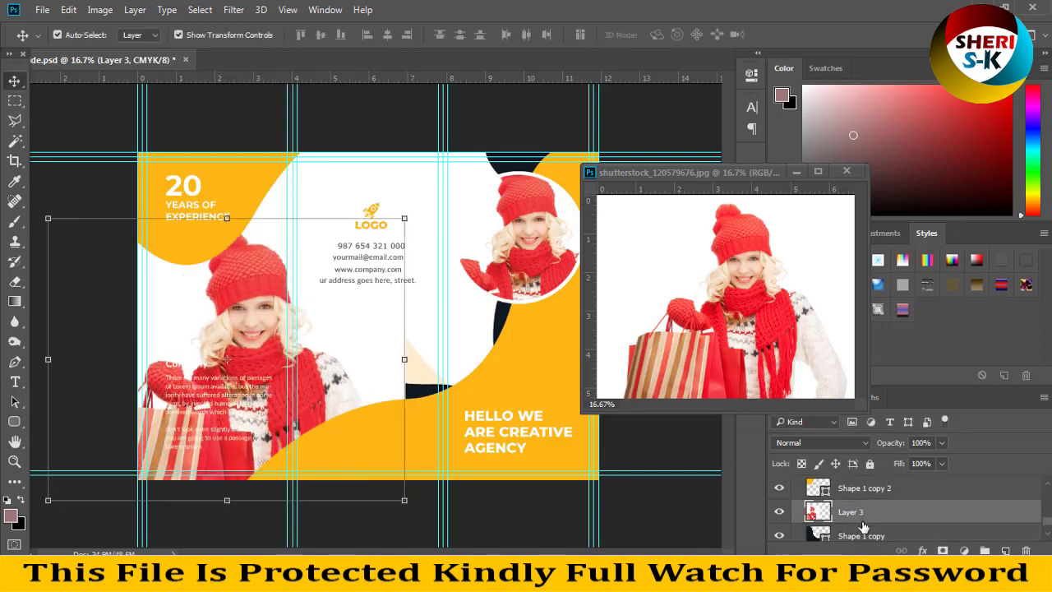
pyautogui.rightClick(868, 516)
pyautogui.click(760, 306)
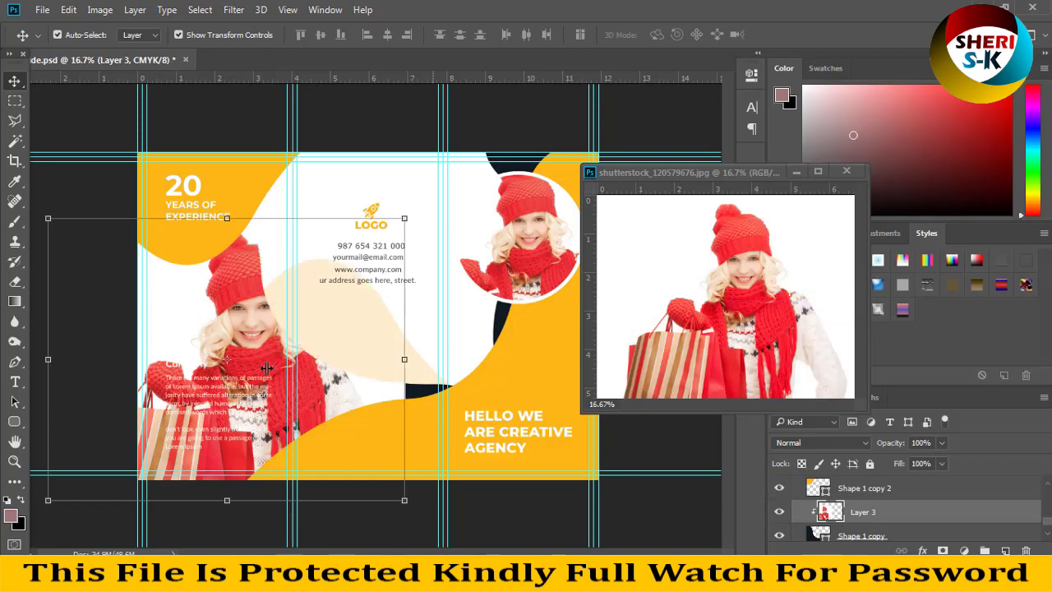
pyautogui.moveTo(207, 337); pyautogui.dragTo(190, 329)
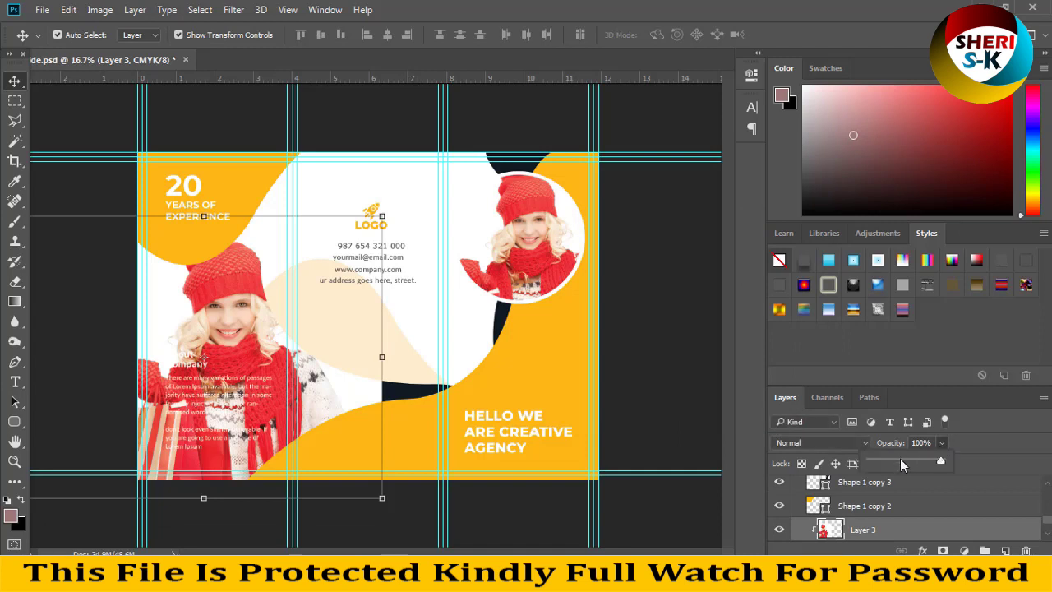
pyautogui.click(900, 460)
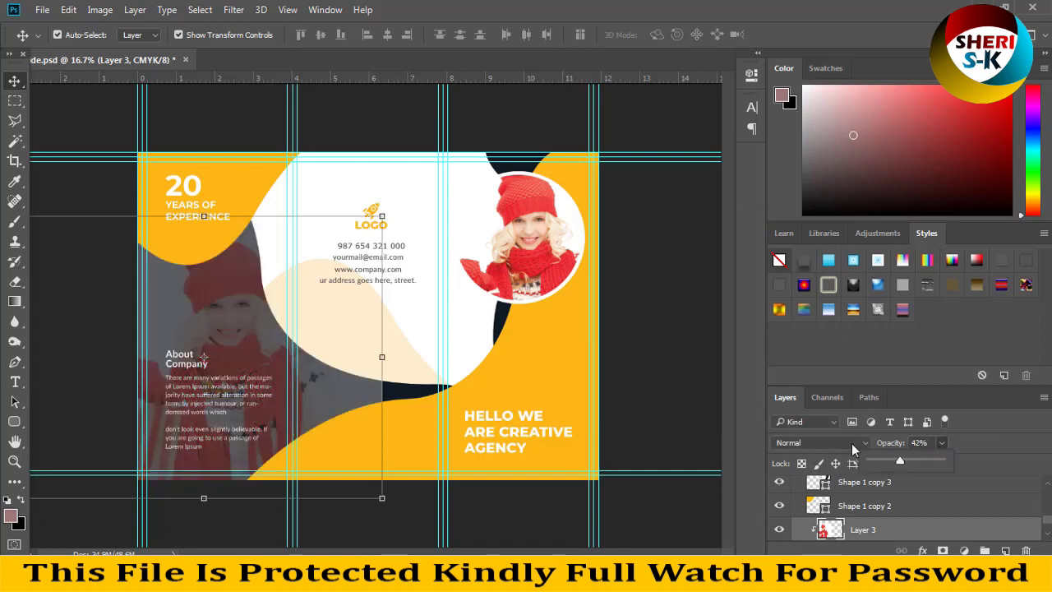
pyautogui.moveTo(910, 460); pyautogui.dragTo(919, 460)
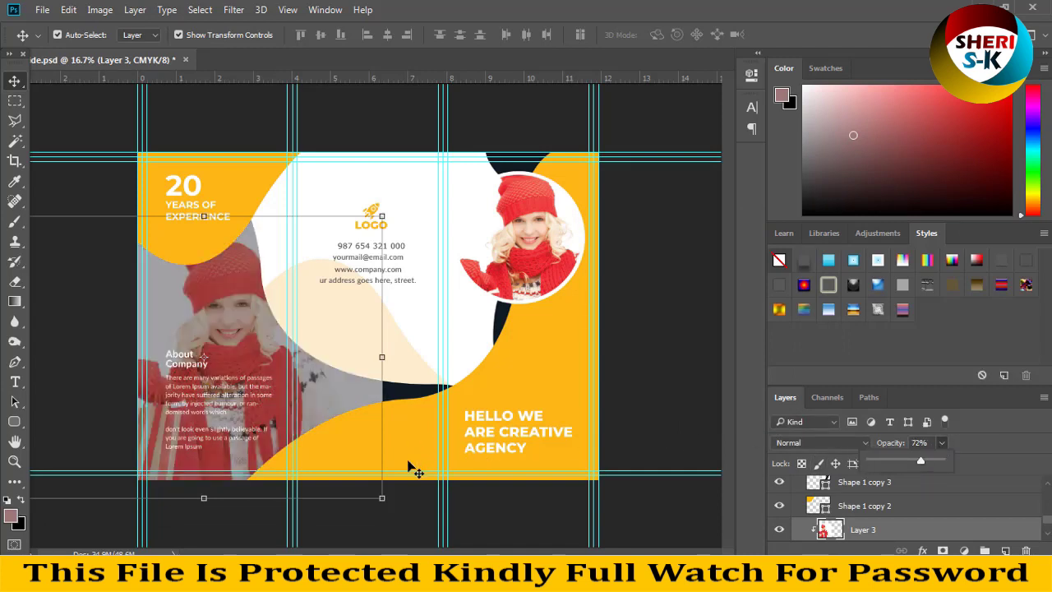
# Step: Enlarge the clipped photo to about 124% and move it up-left within the panel
pyautogui.moveTo(382, 498); pyautogui.dragTo(474, 547)
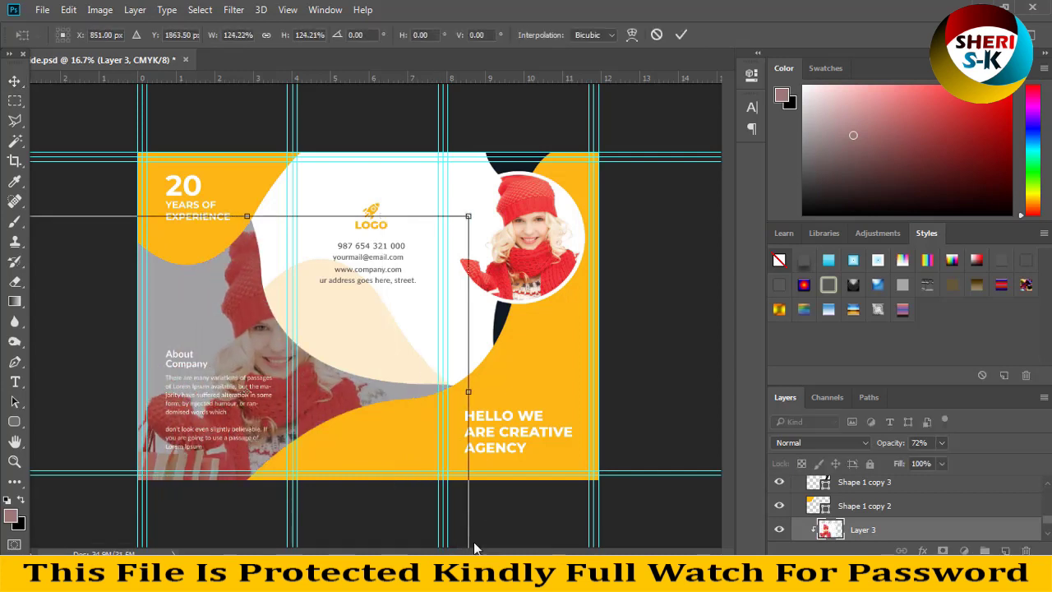
pyautogui.moveTo(276, 369)
pyautogui.mouseDown()
pyautogui.moveTo(263, 383)
pyautogui.moveTo(276, 386)
pyautogui.moveTo(256, 370)
pyautogui.mouseUp()
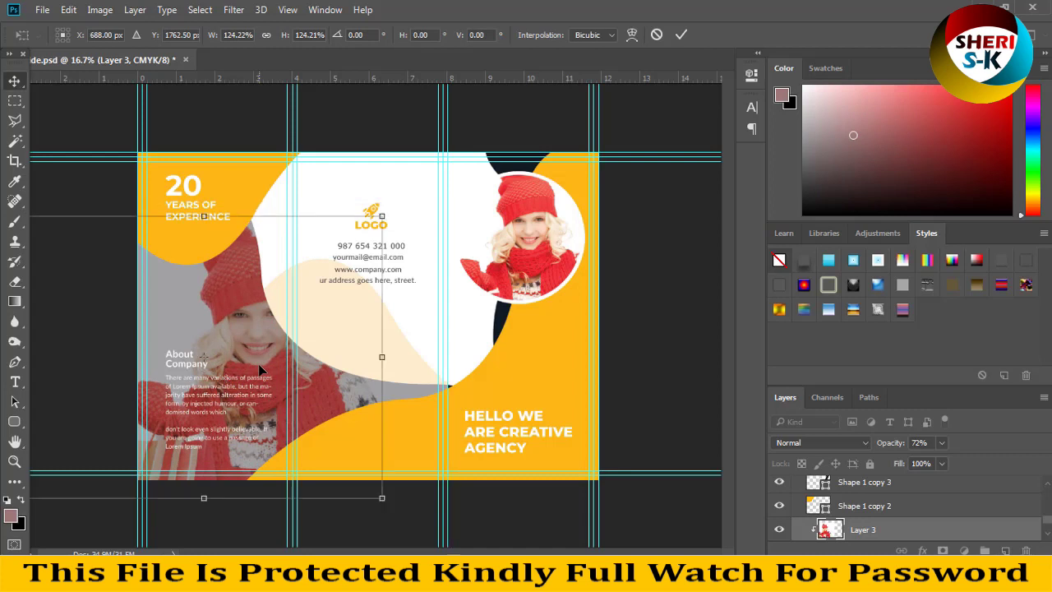
pyautogui.press('Return')
pyautogui.click(526, 385)
pyautogui.click(553, 372)
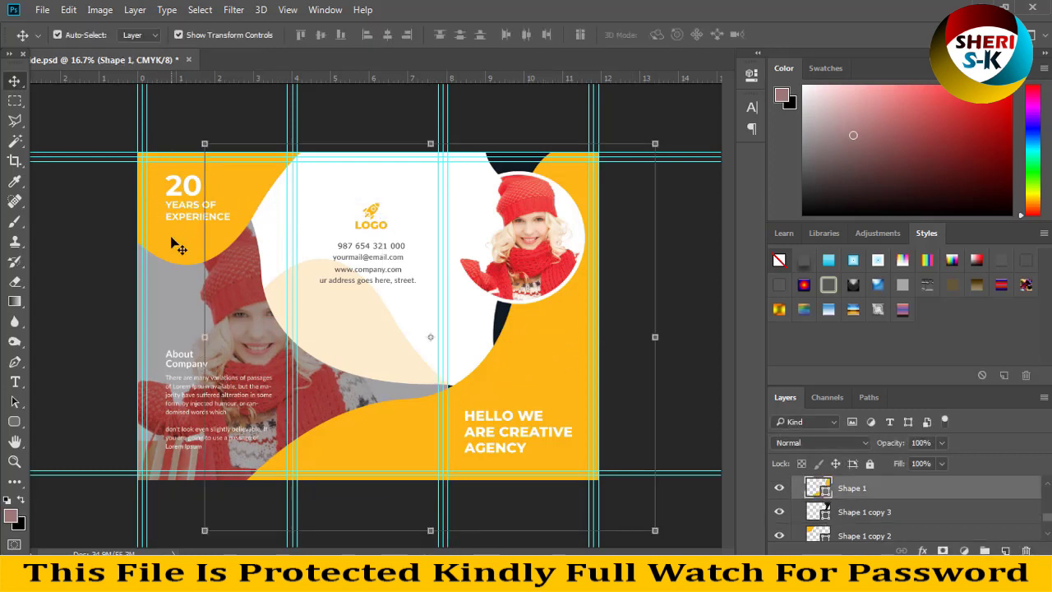
# Step: Close out side.psd and shutterstock_120579676.jpg, declining to save each
pyautogui.click(187, 60)
pyautogui.click(524, 230)
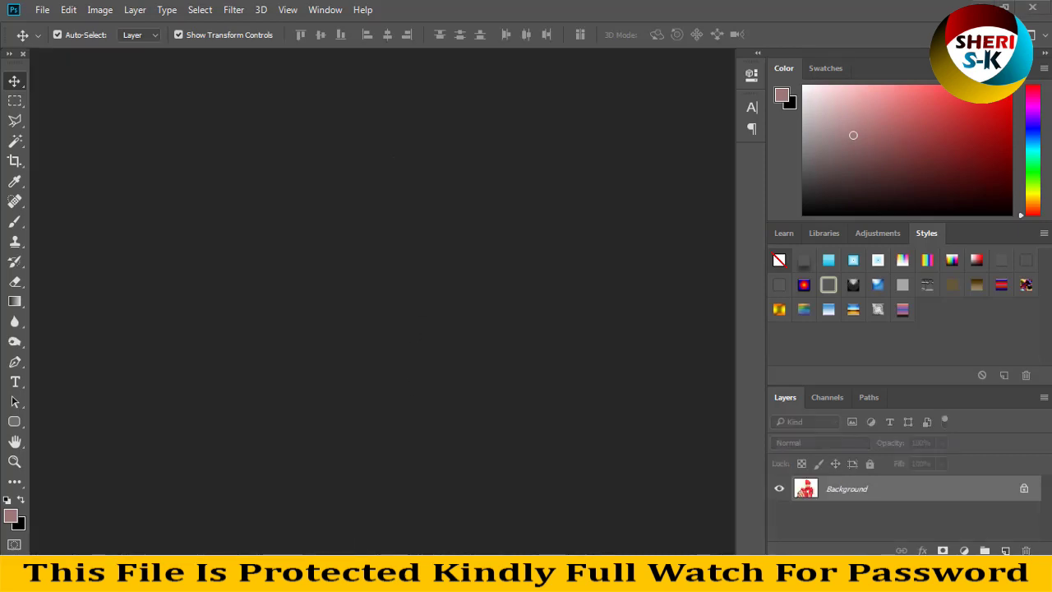
pyautogui.click(400, 501)
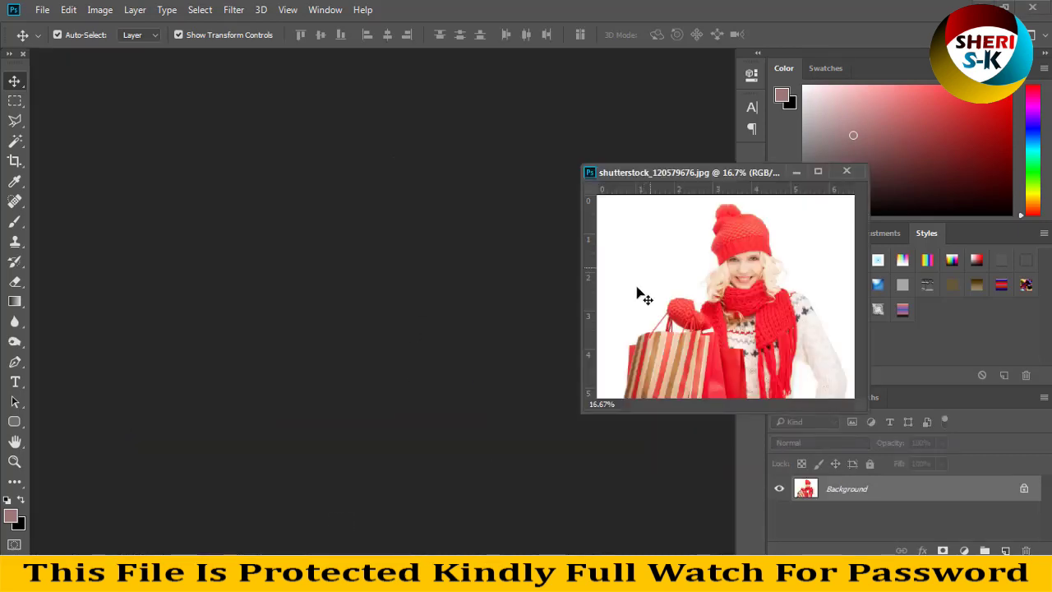
pyautogui.click(847, 171)
pyautogui.click(539, 230)
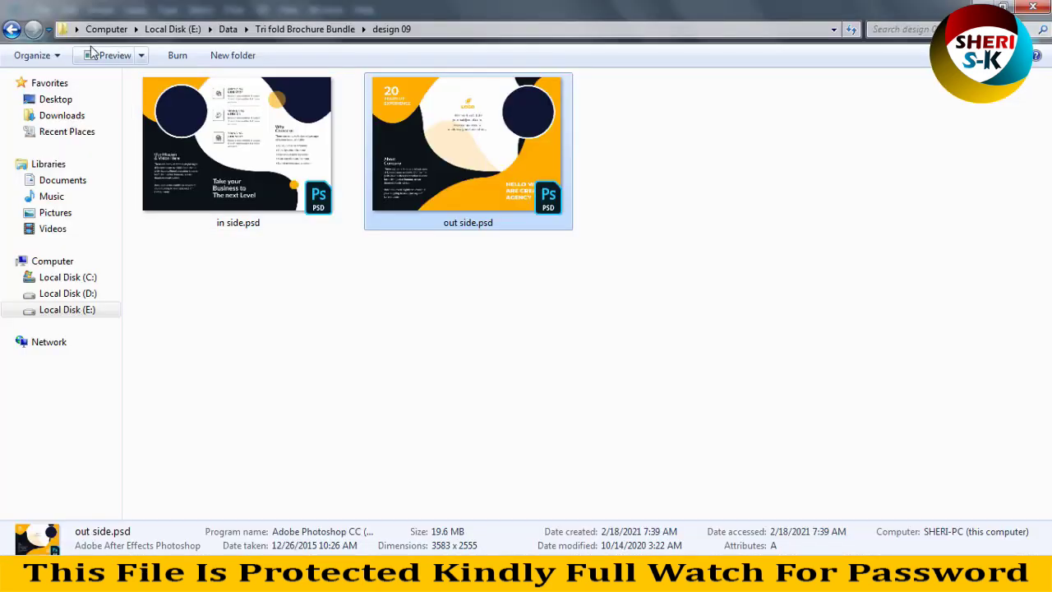
# Step: Open the Design 03 folder and drag its in side.psd onto Photoshop
pyautogui.click(13, 29)
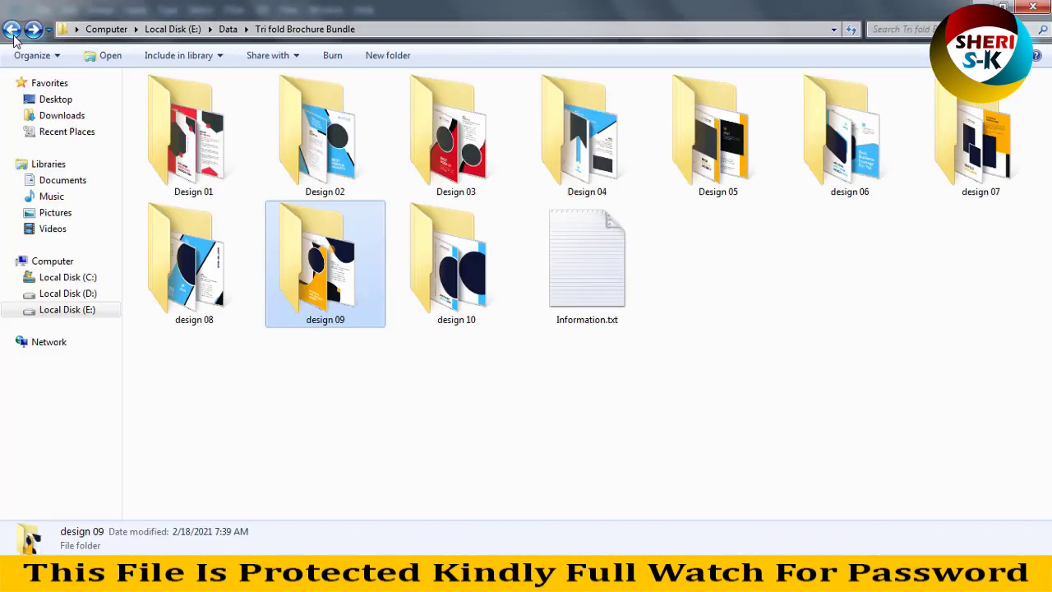
pyautogui.doubleClick(447, 131)
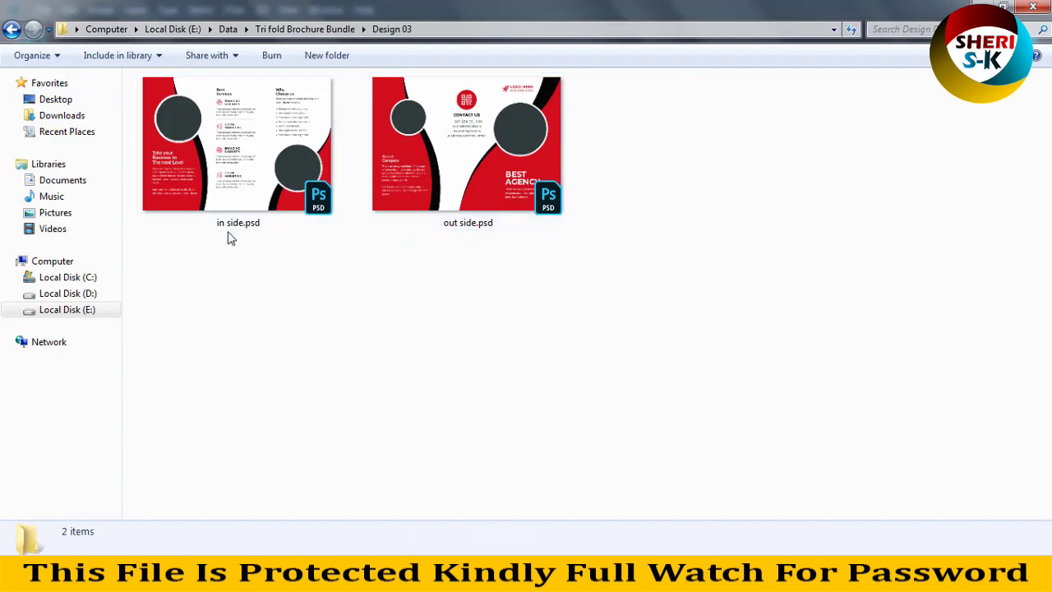
pyautogui.click(247, 198)
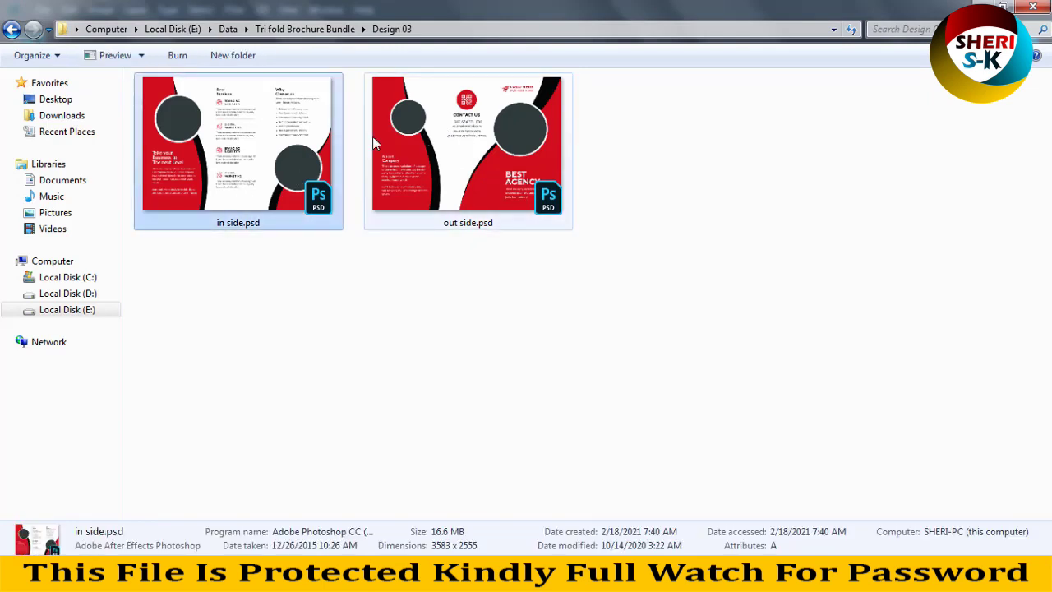
pyautogui.moveTo(271, 140); pyautogui.dragTo(335, 157)
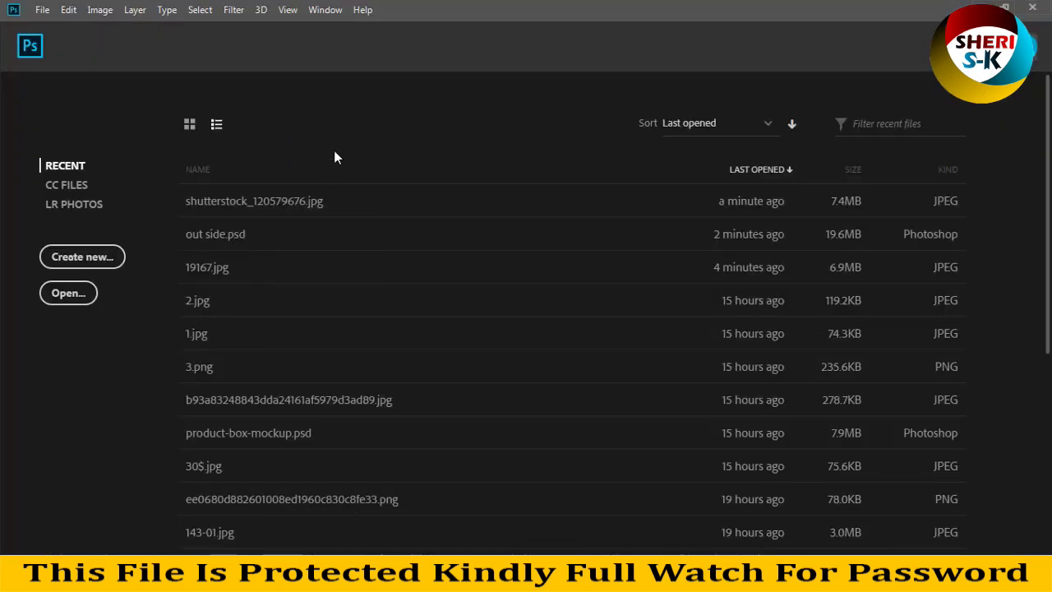
# Step: Open Design 03's in side.psd and edit the right circle's 'image here' smart object contents
pyautogui.click(259, 551)
pyautogui.moveTo(295, 163); pyautogui.dragTo(365, 124)
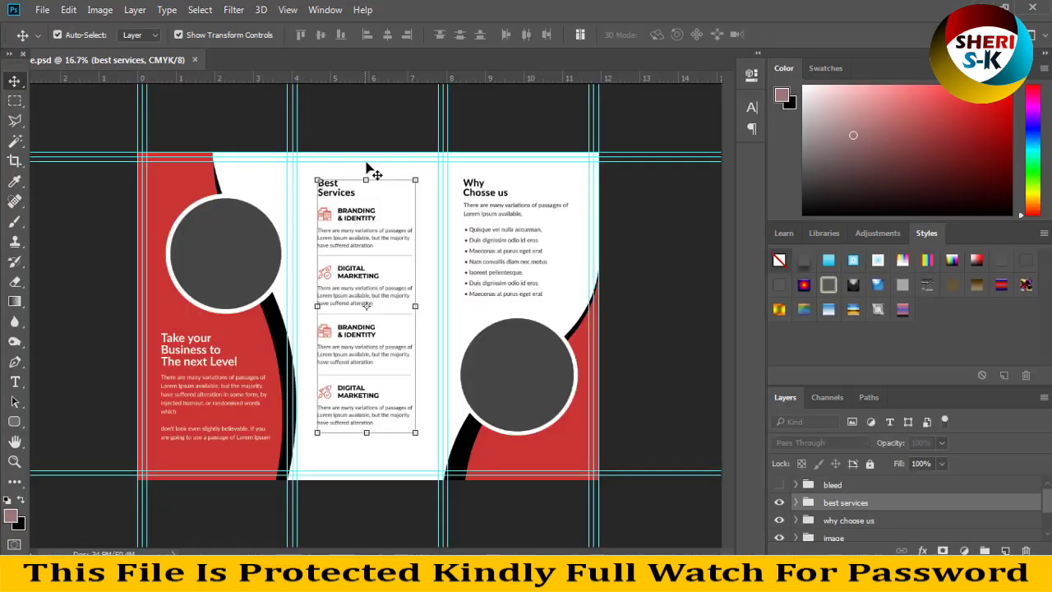
pyautogui.click(522, 360)
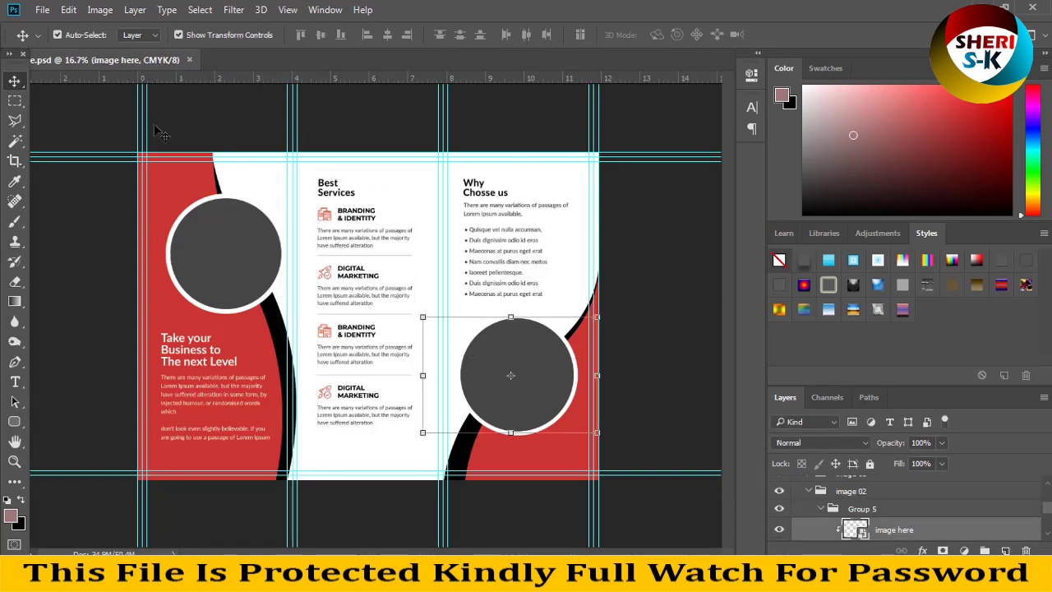
pyautogui.click(169, 207)
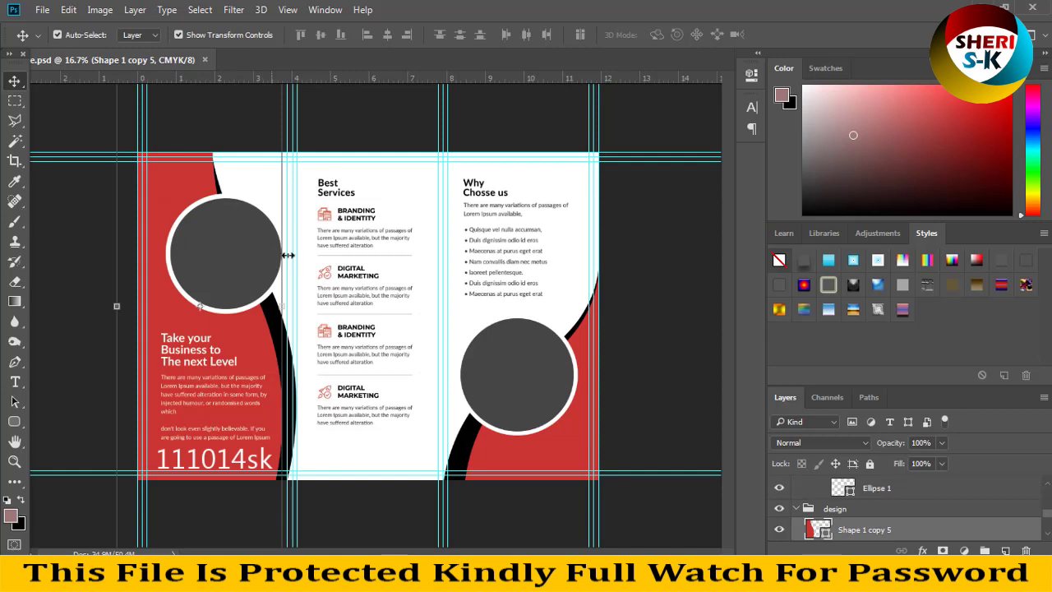
pyautogui.click(243, 234)
pyautogui.click(518, 372)
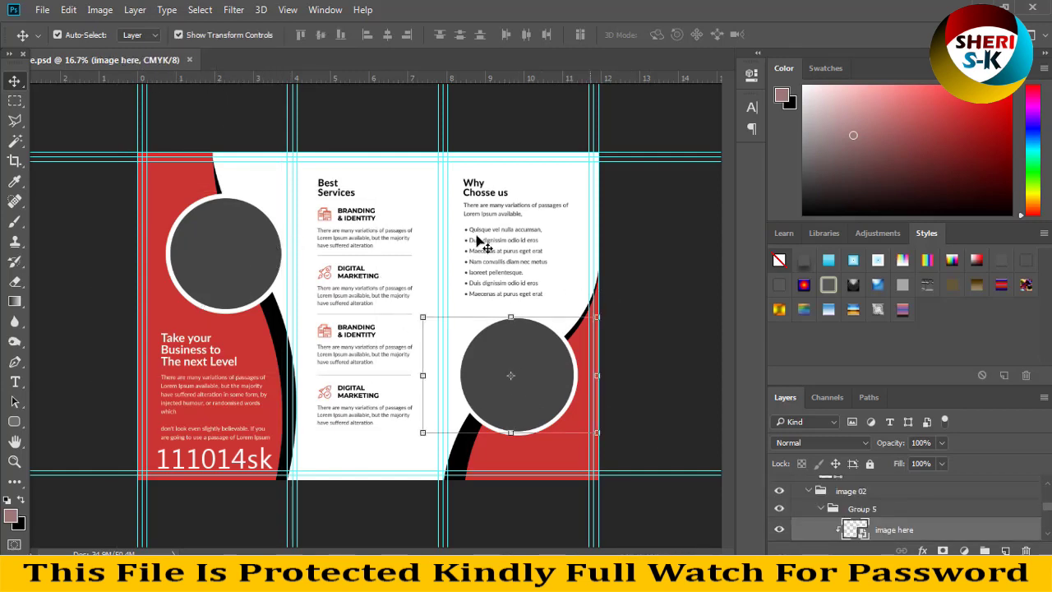
pyautogui.doubleClick(861, 535)
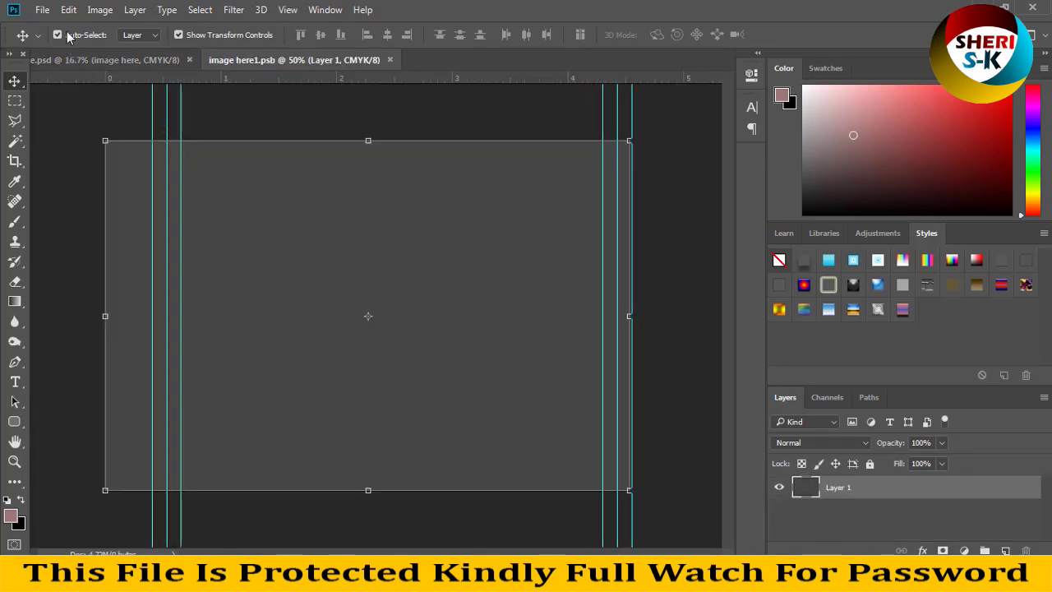
# Step: Open the blue-coat shopping woman photo in its own floating window
pyautogui.click(23, 13)
pyautogui.click(42, 9)
pyautogui.click(49, 39)
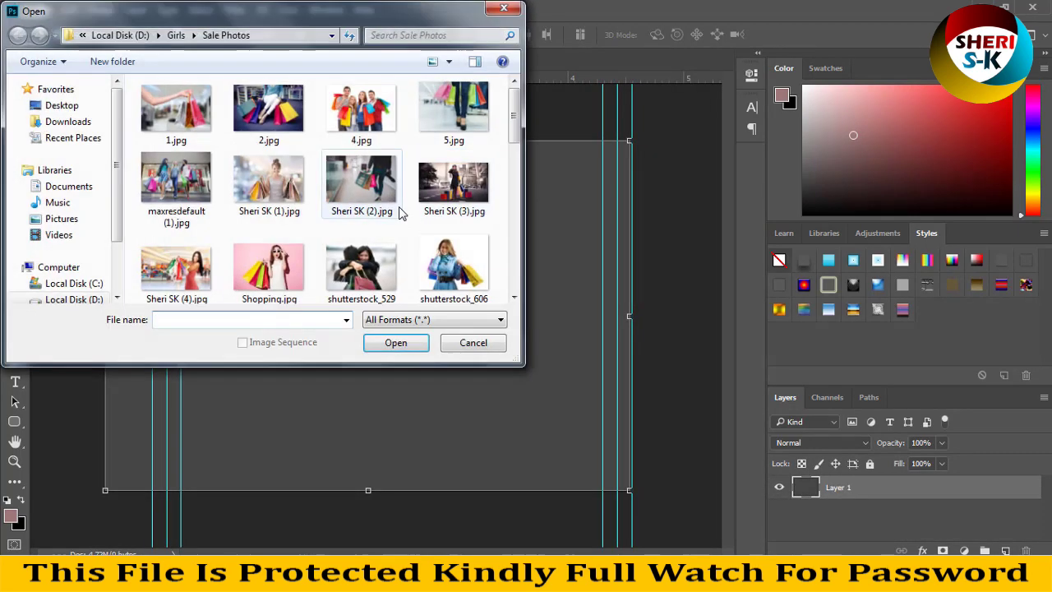
pyautogui.doubleClick(451, 263)
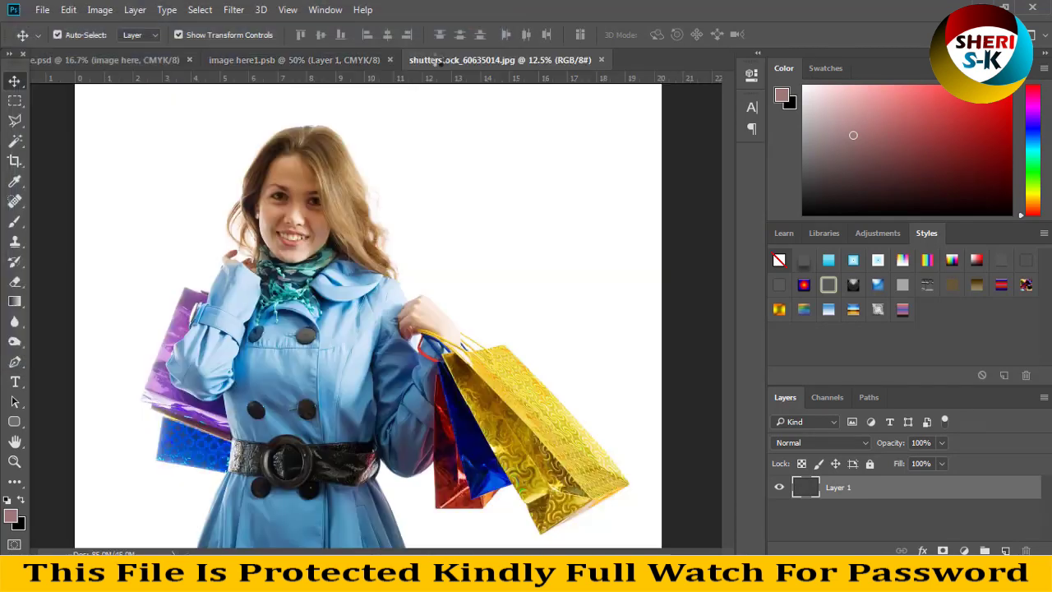
pyautogui.moveTo(466, 74); pyautogui.dragTo(628, 190)
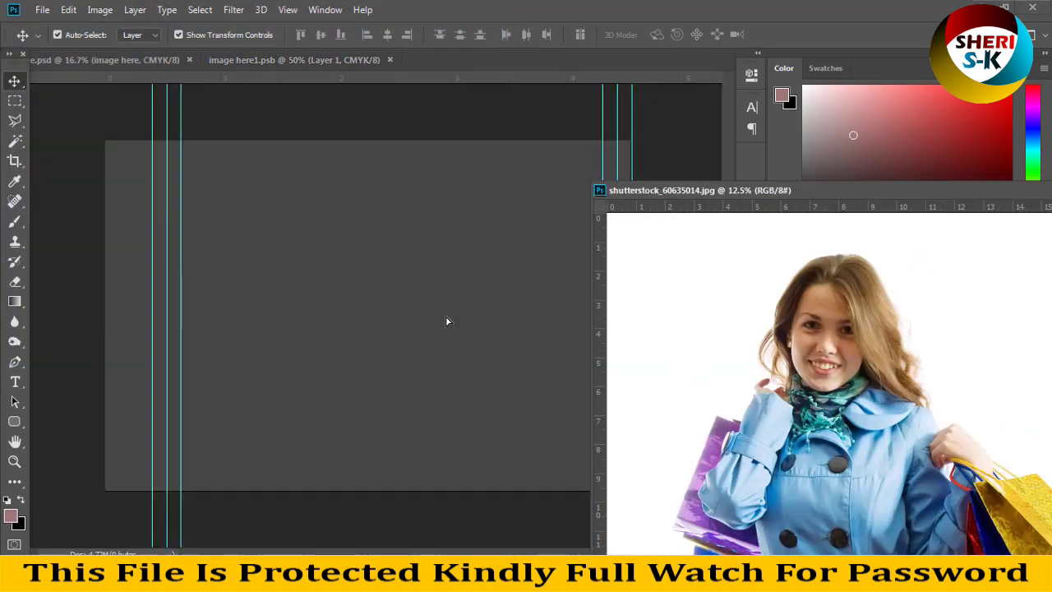
pyautogui.moveTo(505, 315); pyautogui.dragTo(241, 275)
pyautogui.press('Delete')
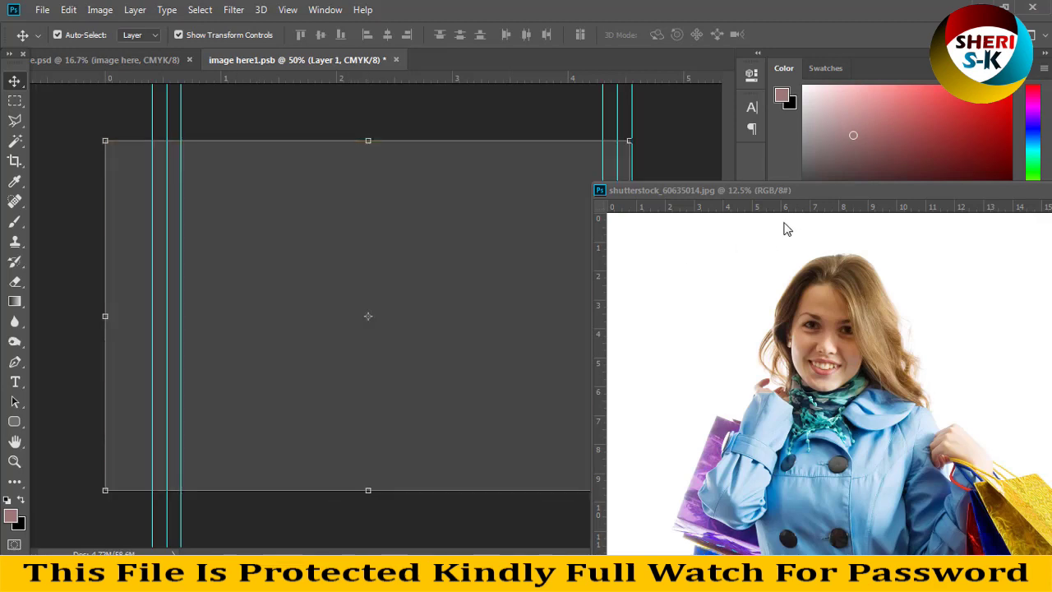
# Step: Resize the photo to 1000 px wide, drag it into image here1.psb and save
pyautogui.rightClick(778, 193)
pyautogui.click(828, 243)
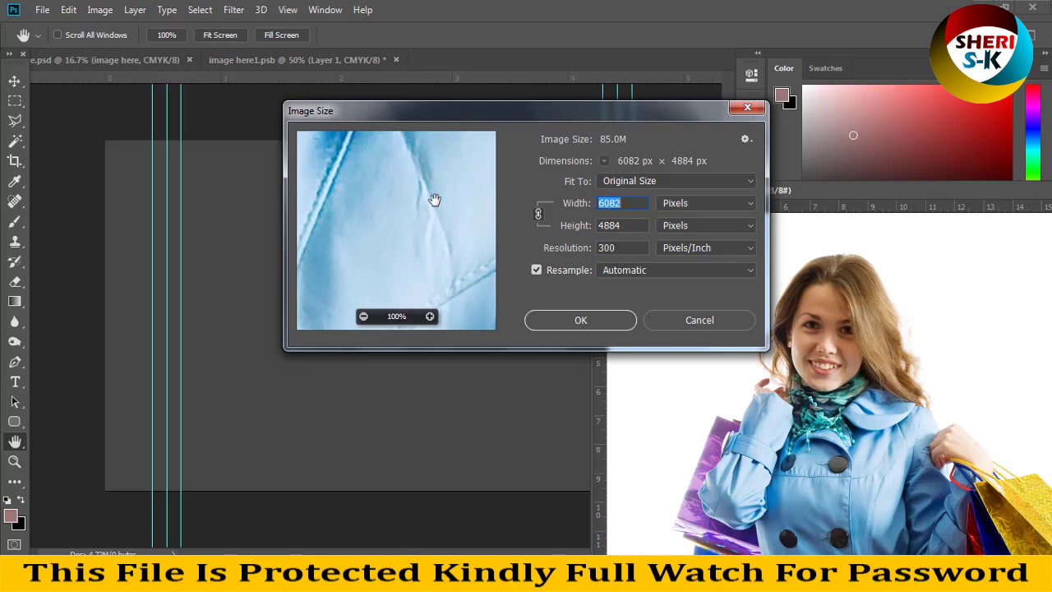
pyautogui.write('1000')
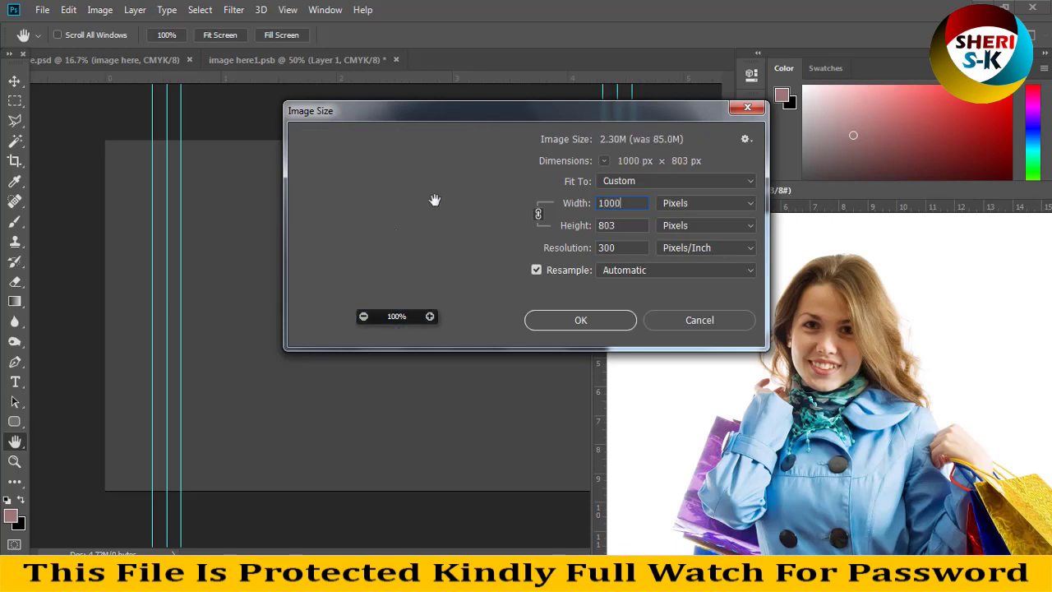
pyautogui.press('Return')
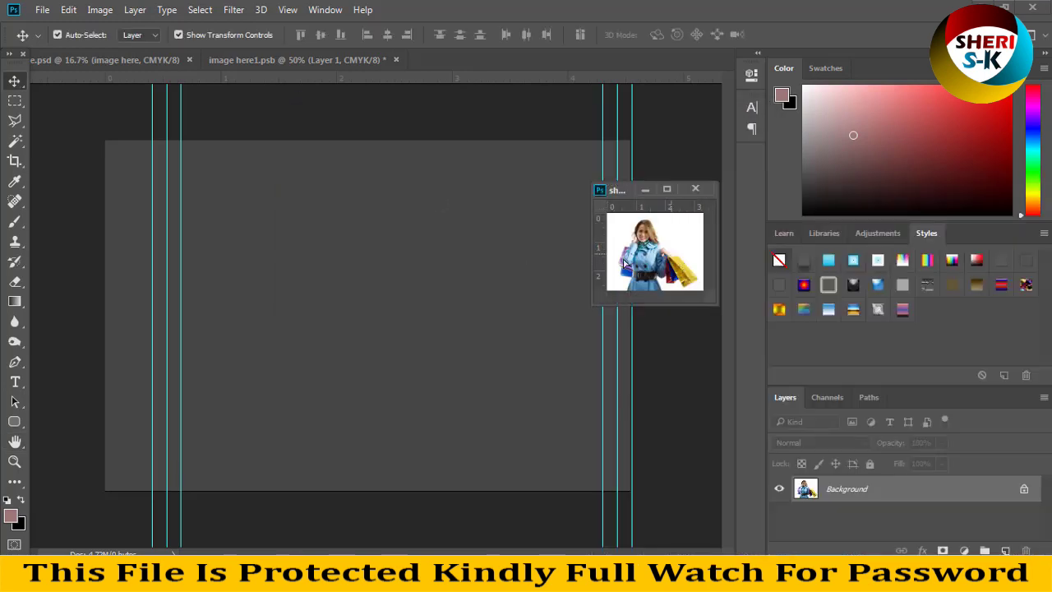
pyautogui.moveTo(624, 261); pyautogui.dragTo(412, 283)
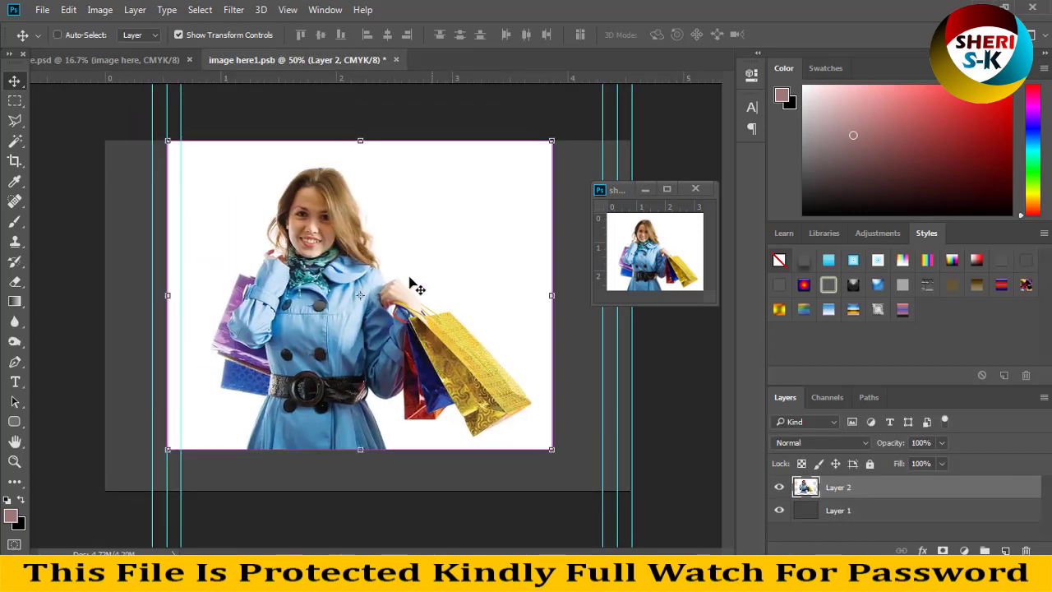
pyautogui.hotkey('ctrl', 's')
pyautogui.hotkey('ctrl', 'Tab')
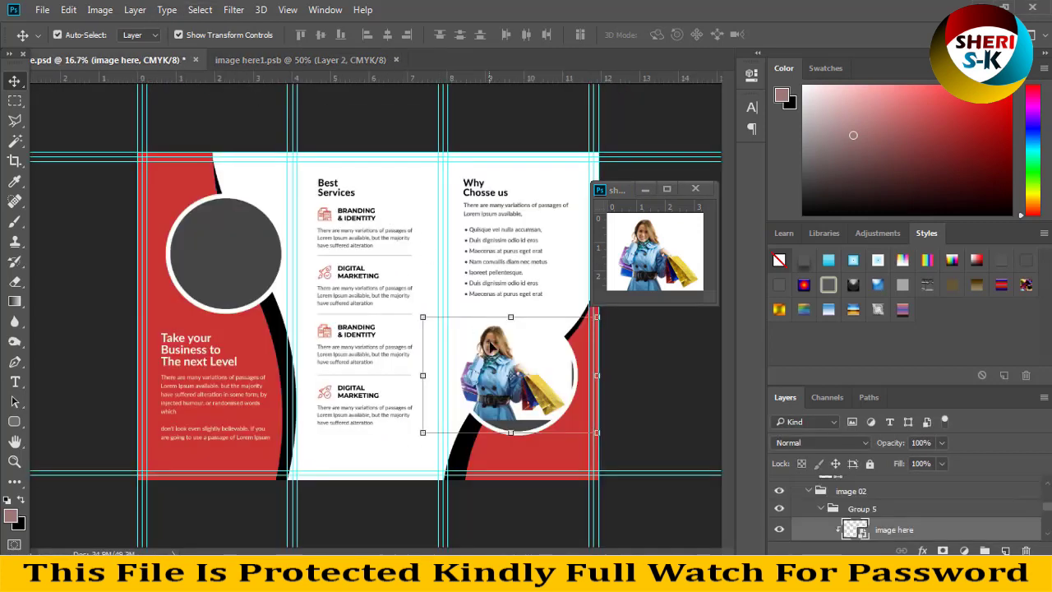
# Step: Scale the shopping woman to about 120% and center her within the right circle
pyautogui.moveTo(513, 361)
pyautogui.mouseDown()
pyautogui.moveTo(538, 365)
pyautogui.moveTo(521, 372)
pyautogui.mouseUp()
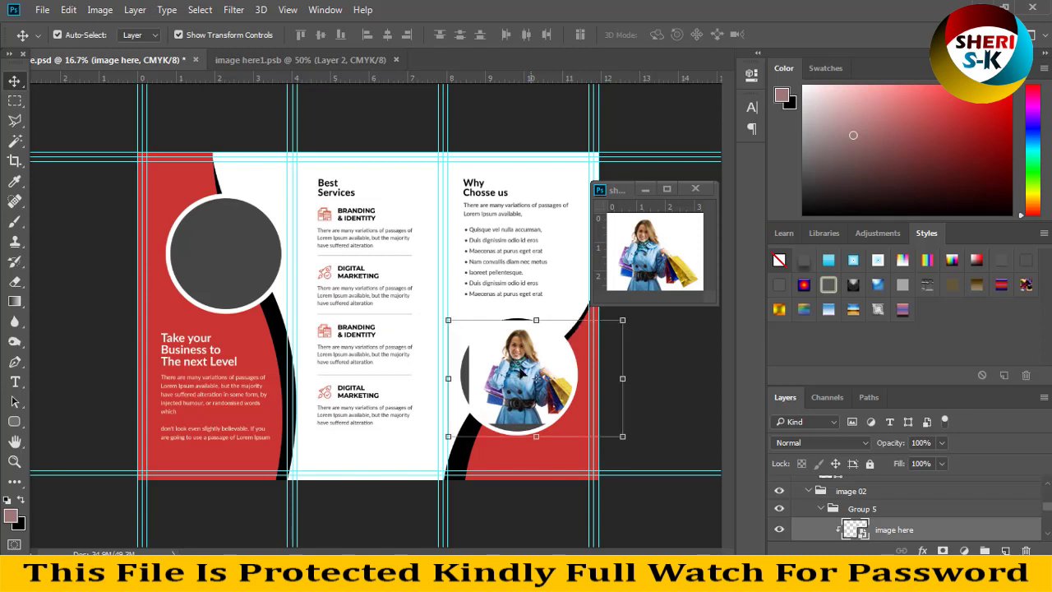
pyautogui.moveTo(447, 438); pyautogui.dragTo(418, 453)
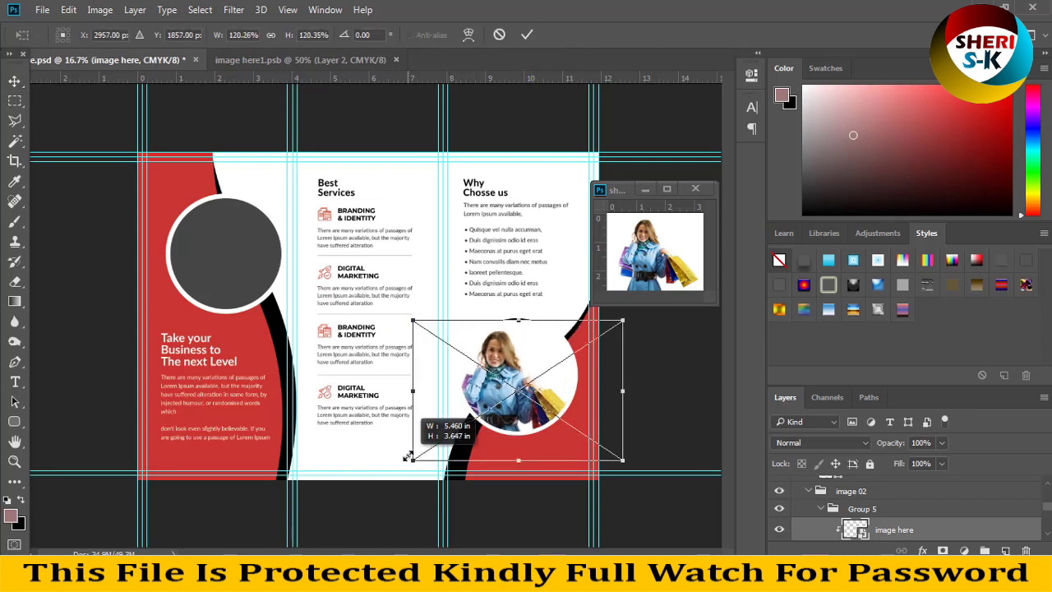
pyautogui.moveTo(545, 369); pyautogui.dragTo(560, 361)
pyautogui.press('Return')
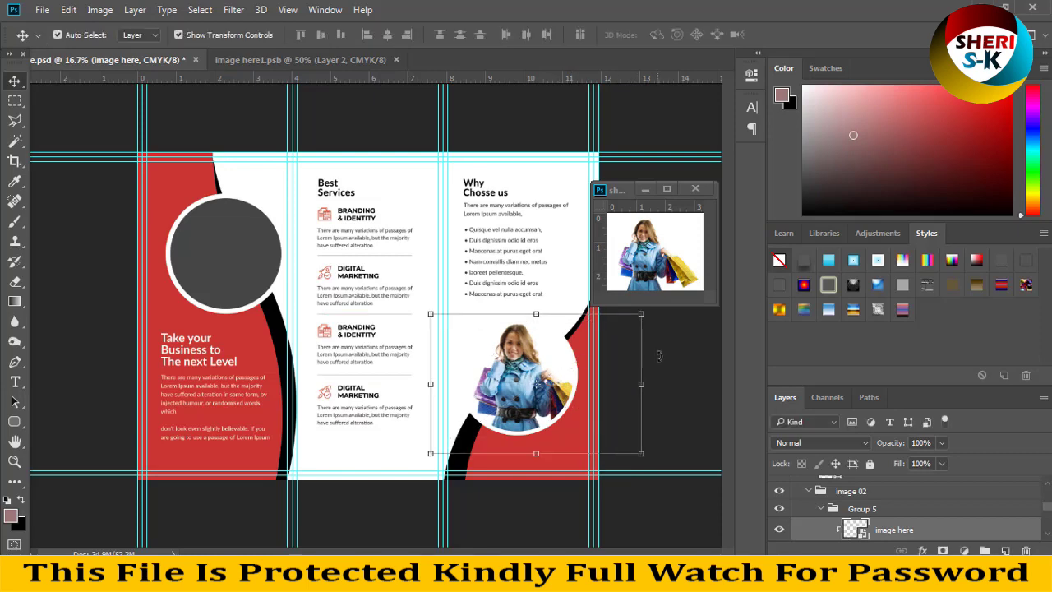
pyautogui.click(658, 354)
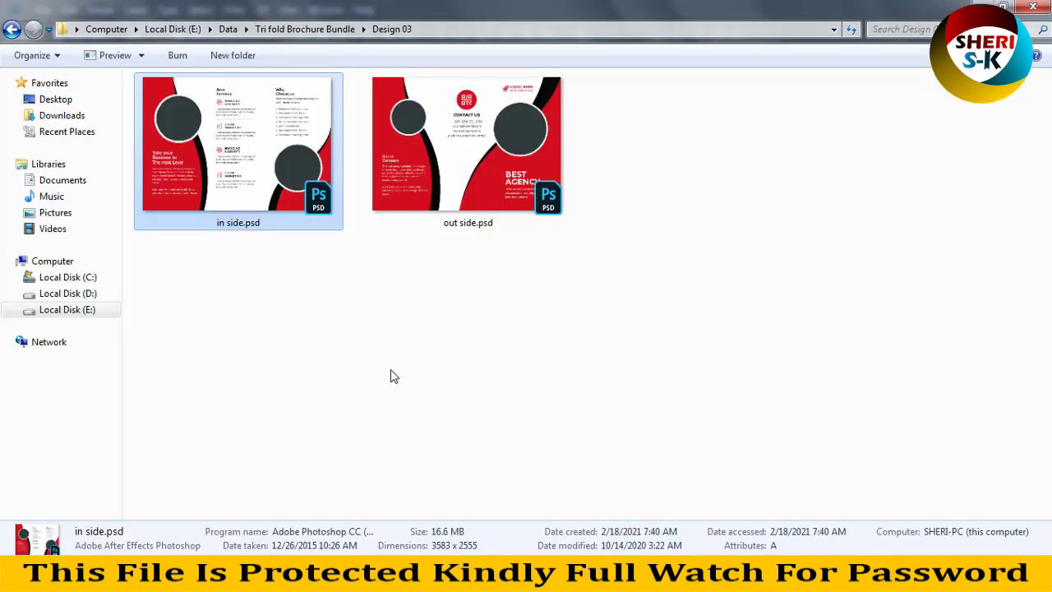
# Step: Go back in Explorer from Design 03 to the Tri fold Brochure Bundle folder
pyautogui.click(412, 402)
pyautogui.press('BackSpace')
pyautogui.click(412, 402)
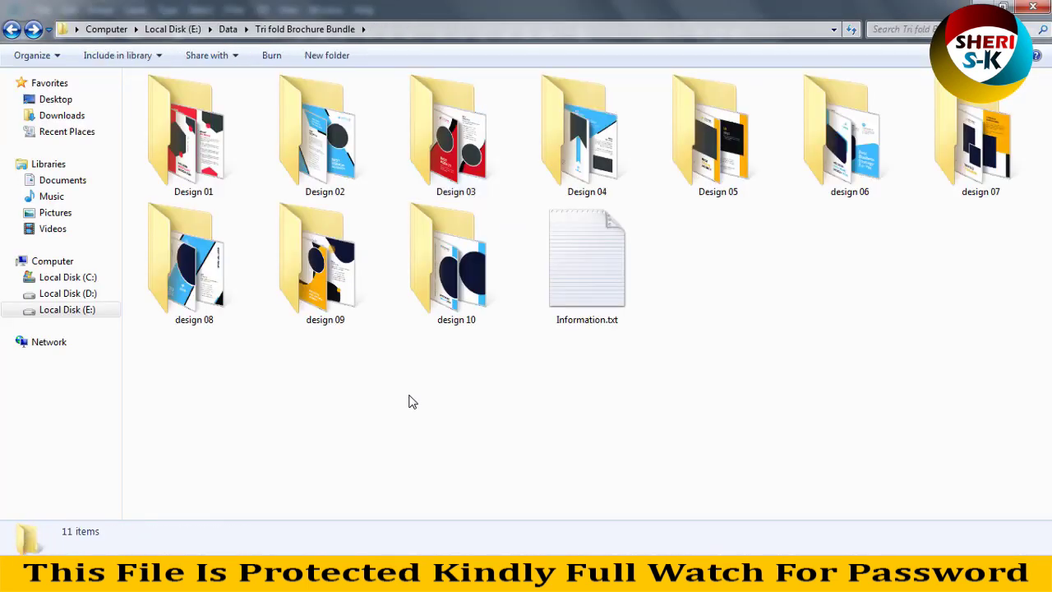